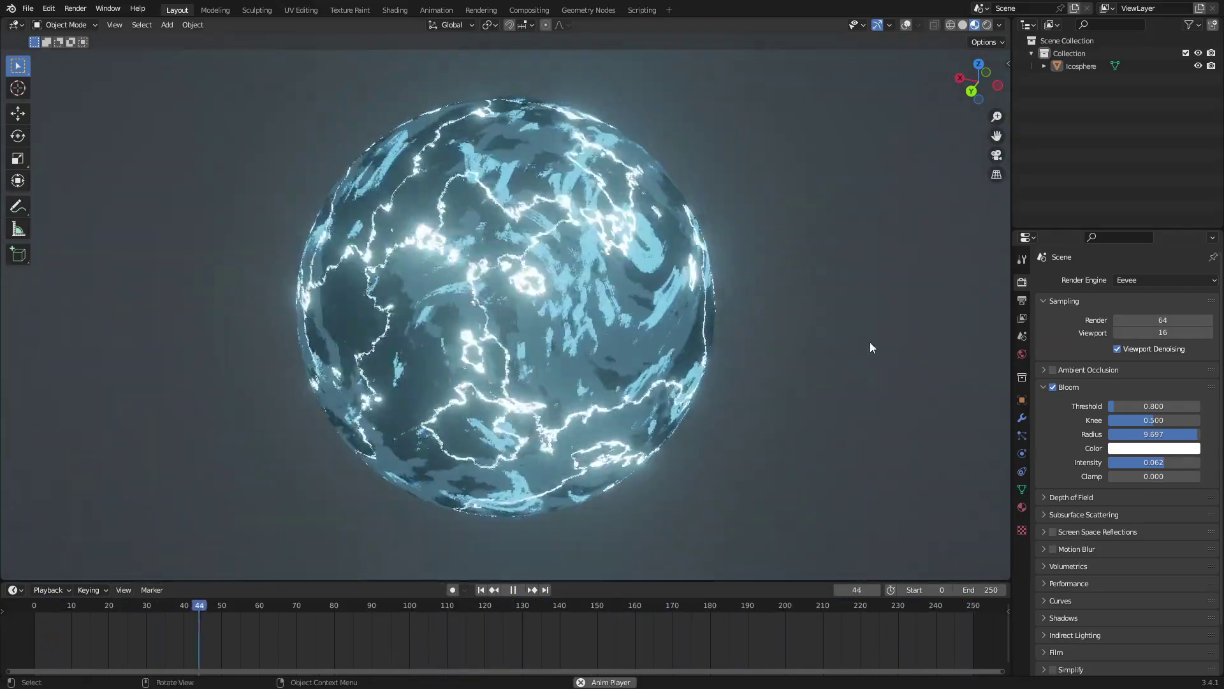
# Split the 3D viewport side by side and turn the new area into a Shader Editor framing the whole material, with its sidebar hidden.
pyautogui.moveTo(4, 23); pyautogui.dragTo(532, 71)
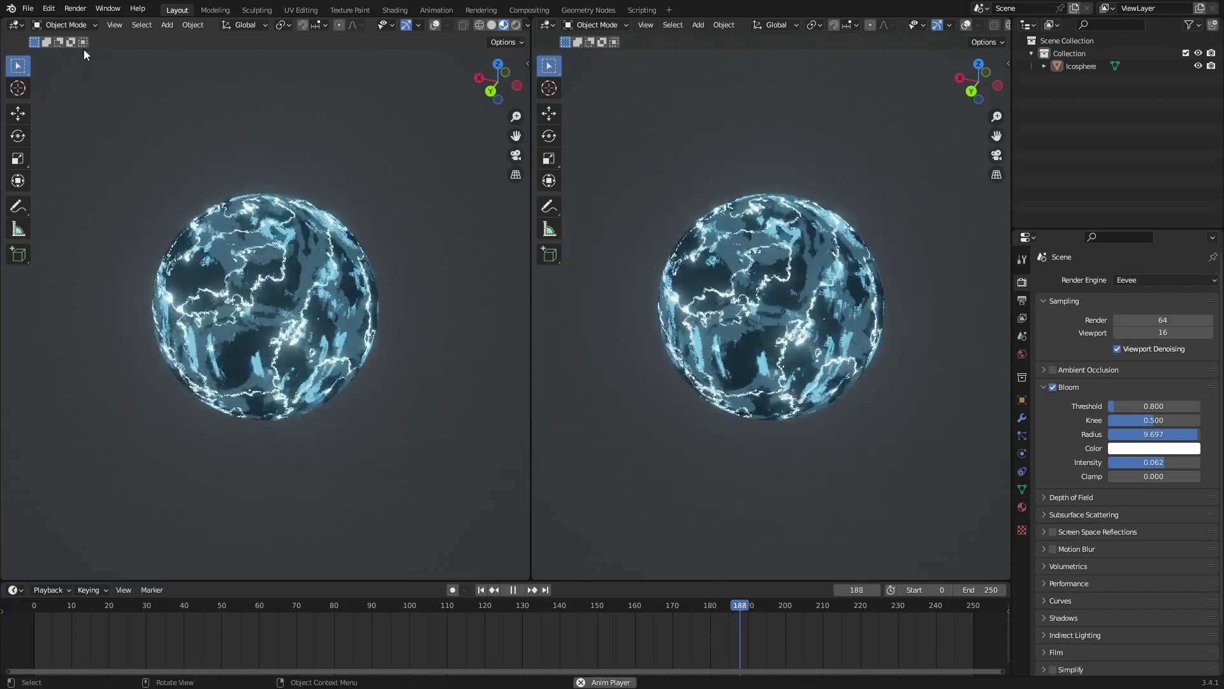
pyautogui.click(14, 25)
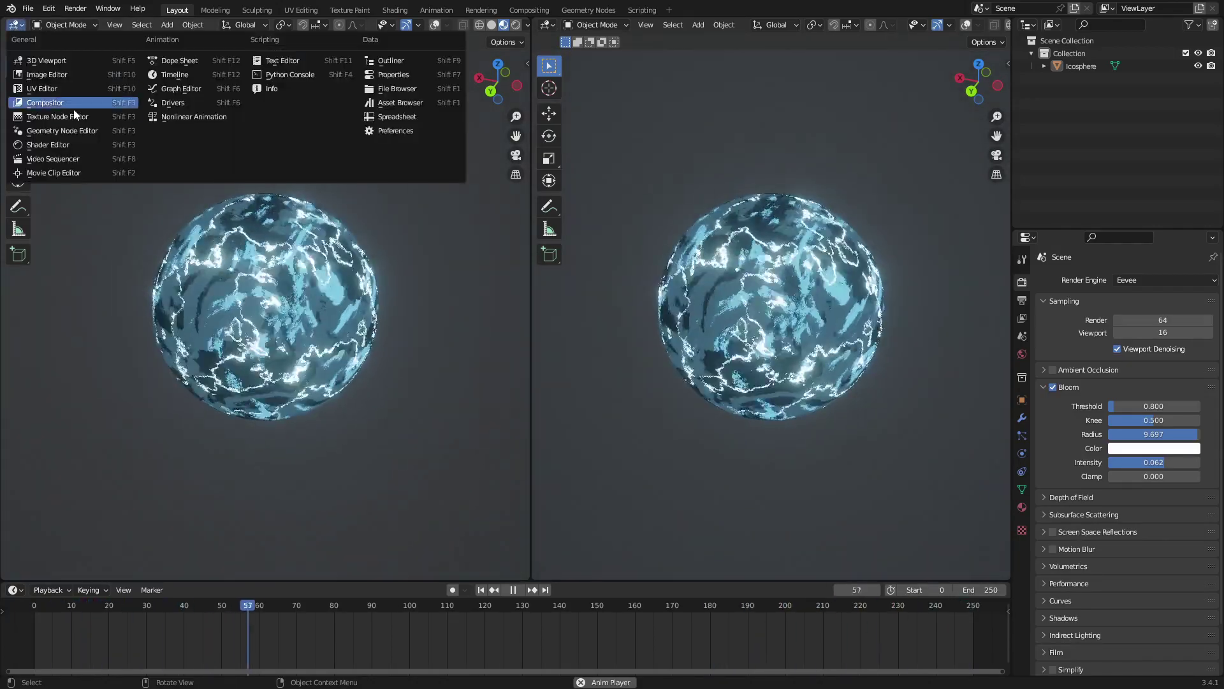
pyautogui.click(88, 141)
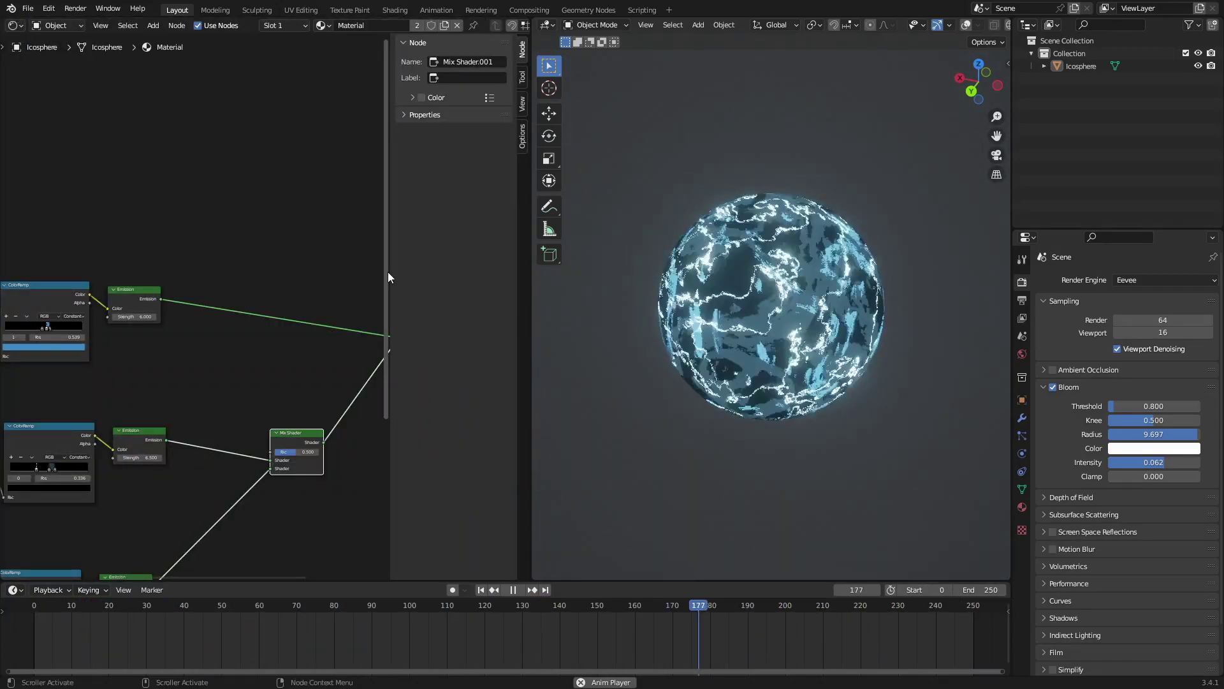
pyautogui.press('n')
pyautogui.press('Home')
pyautogui.scroll(5, 313, 188)
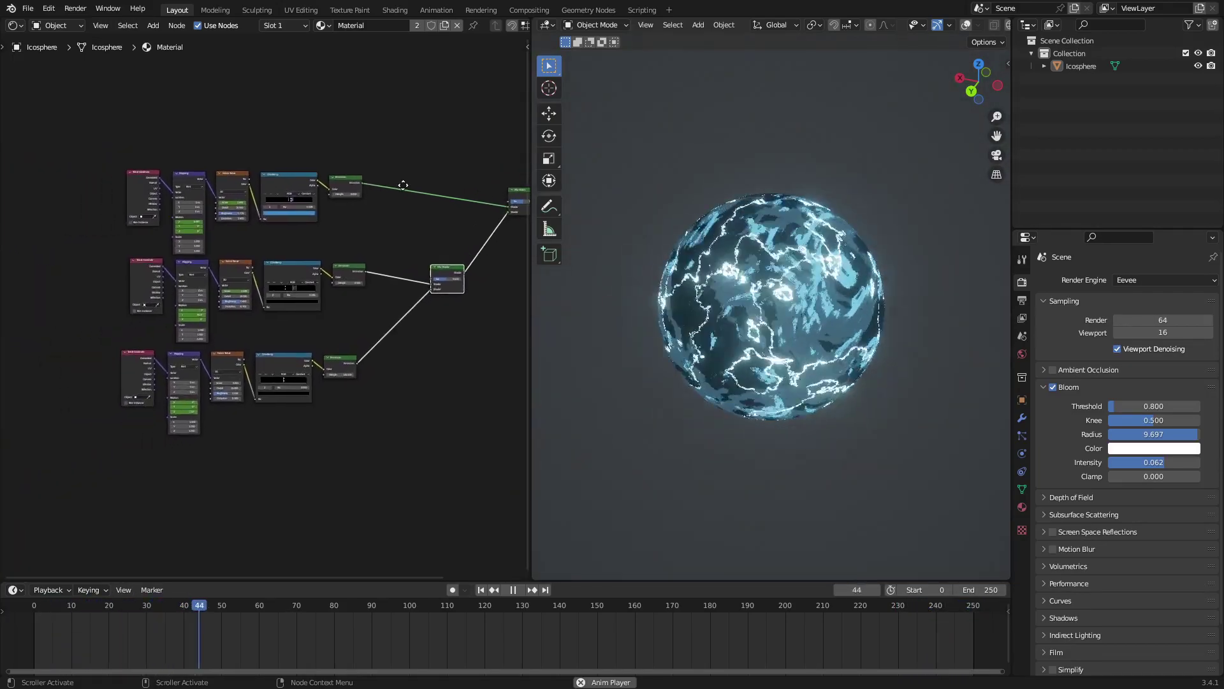
# Reposition the upper Mix Shader and the Material Output node closer to the rest of the node tree.
pyautogui.scroll(3, 258, 194)
pyautogui.moveTo(407, 440); pyautogui.dragTo(363, 311, button='middle')
pyautogui.moveTo(257, 295); pyautogui.dragTo(245, 373, button='middle')
pyautogui.scroll(-3, 301, 366)
pyautogui.moveTo(327, 362); pyautogui.dragTo(300, 362, button='middle')
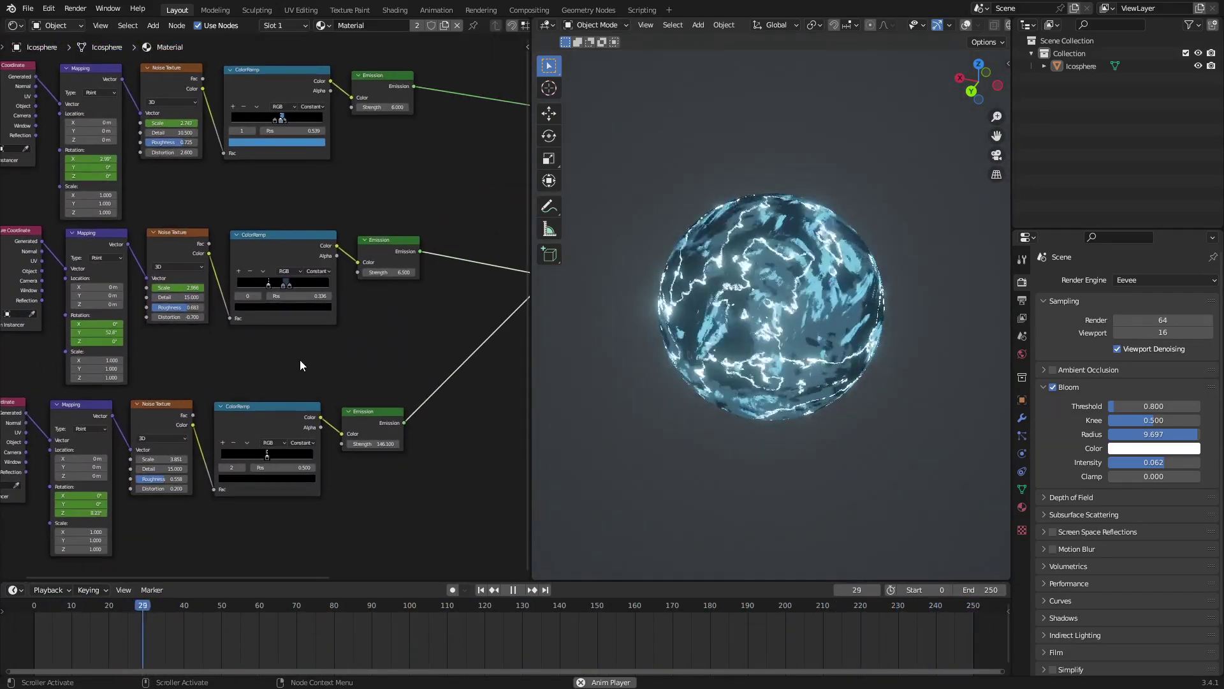
pyautogui.scroll(-3, 306, 361)
pyautogui.moveTo(433, 327); pyautogui.dragTo(241, 314, button='middle')
pyautogui.moveTo(426, 130); pyautogui.dragTo(388, 109)
pyautogui.moveTo(512, 107); pyautogui.dragTo(457, 105)
# Select all five nodes of the top row and move them up, away from the middle row.
pyautogui.moveTo(130, 140); pyautogui.dragTo(334, 170, button='middle')
pyautogui.scroll(3, 334, 170)
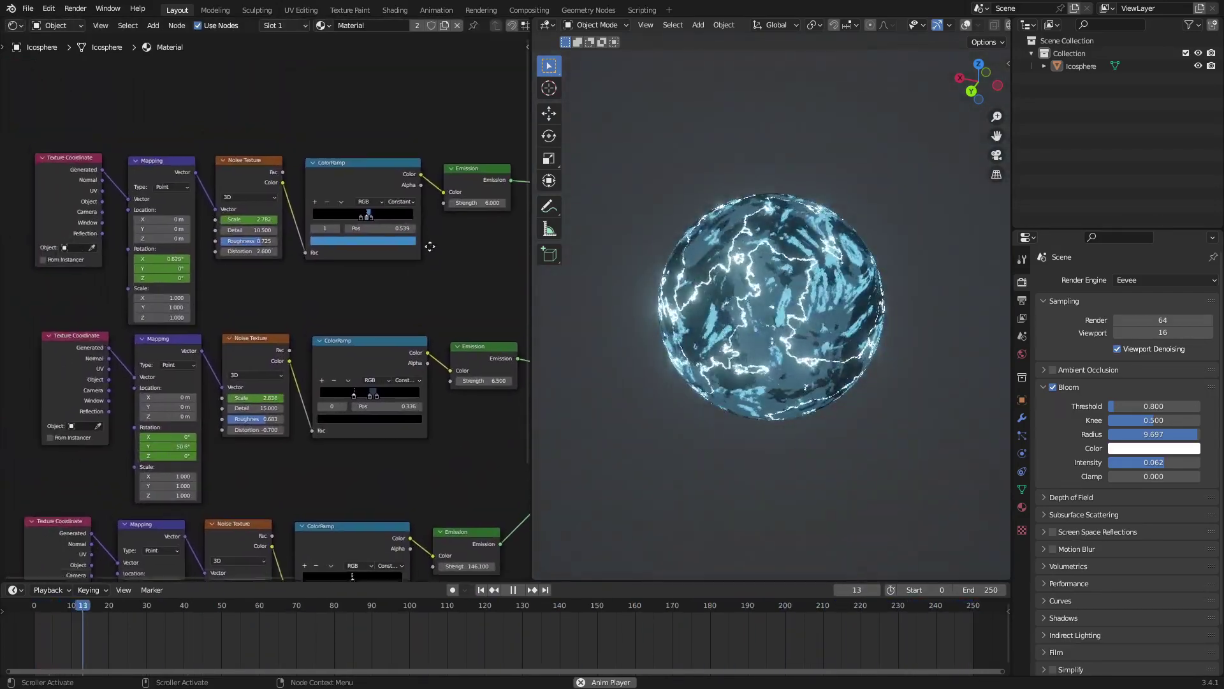
pyautogui.moveTo(500, 319); pyautogui.dragTo(100, 100)
pyautogui.moveTo(77, 167); pyautogui.dragTo(75, 143)
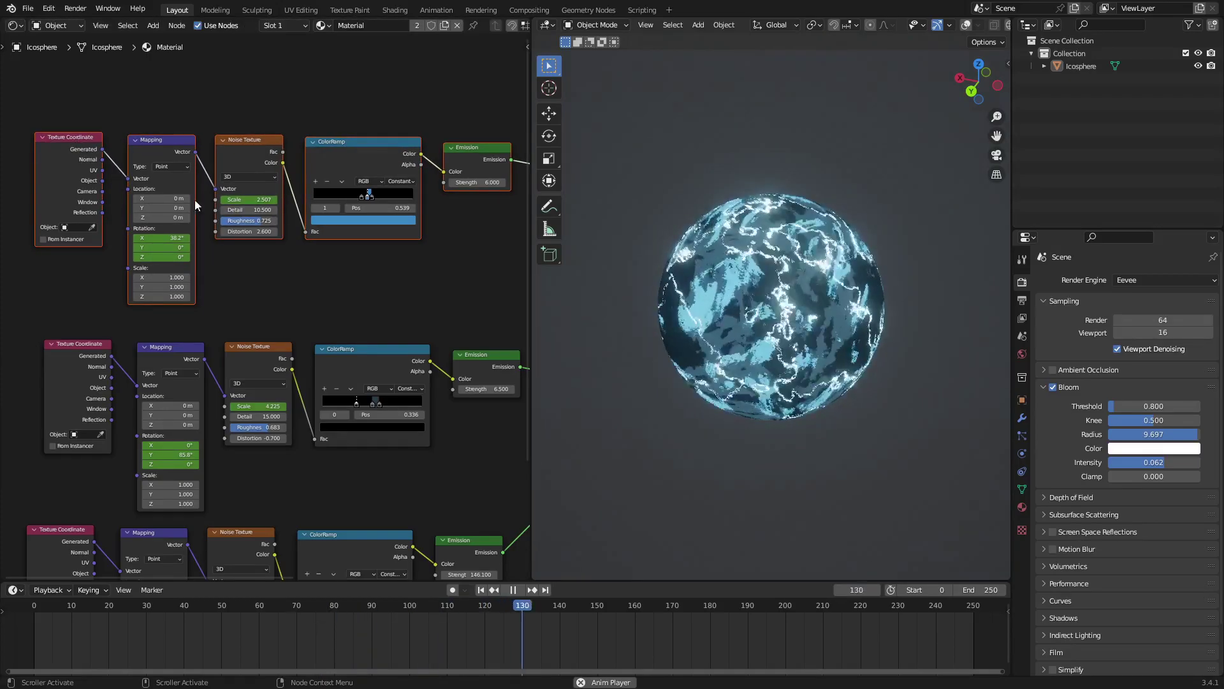
# Select the five nodes of the middle row and shift them slightly towards the top row.
pyautogui.moveTo(398, 342); pyautogui.dragTo(369, 274, button='middle')
pyautogui.scroll(-1, 370, 274)
pyautogui.moveTo(463, 409); pyautogui.dragTo(71, 290)
pyautogui.moveTo(65, 285); pyautogui.dragTo(52, 276)
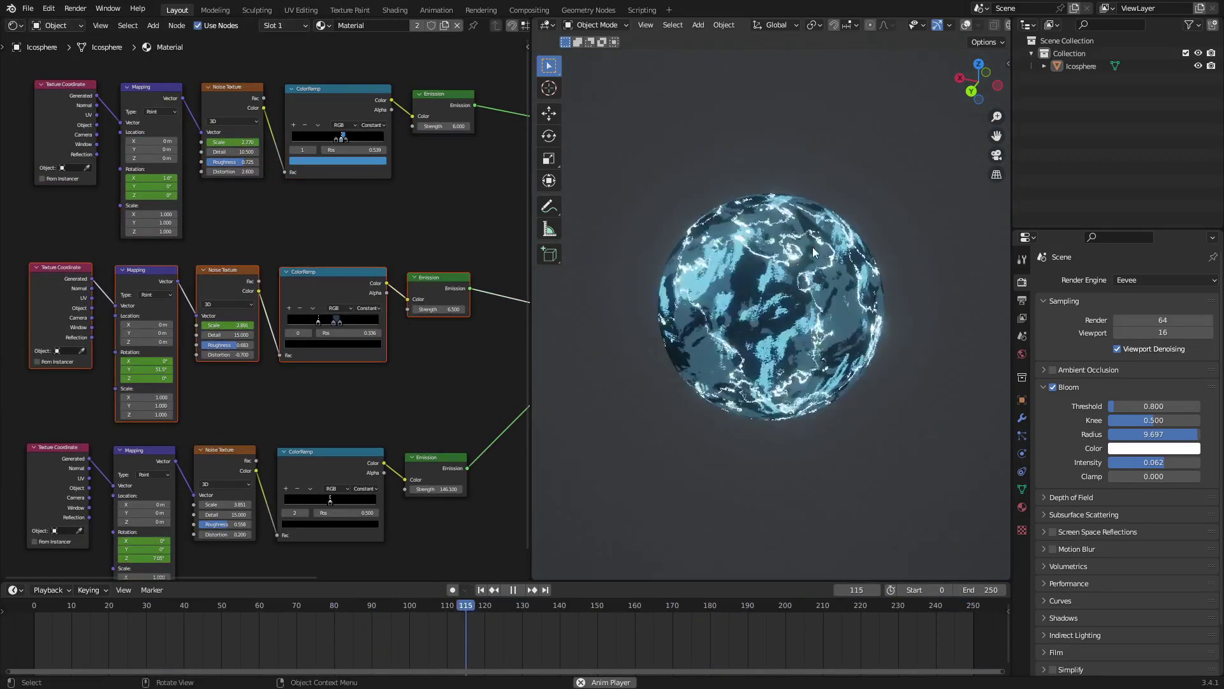
# Inspect the top row's Texture Coordinate and Mapping nodes by selecting each in turn, undoing the stray change.
pyautogui.scroll(3, 328, 268)
pyautogui.moveTo(188, 201); pyautogui.dragTo(205, 274, button='middle')
pyautogui.click(198, 248)
pyautogui.click(113, 199)
pyautogui.hotkey('ctrl', 'z')
pyautogui.click(132, 184)
pyautogui.click(227, 187)
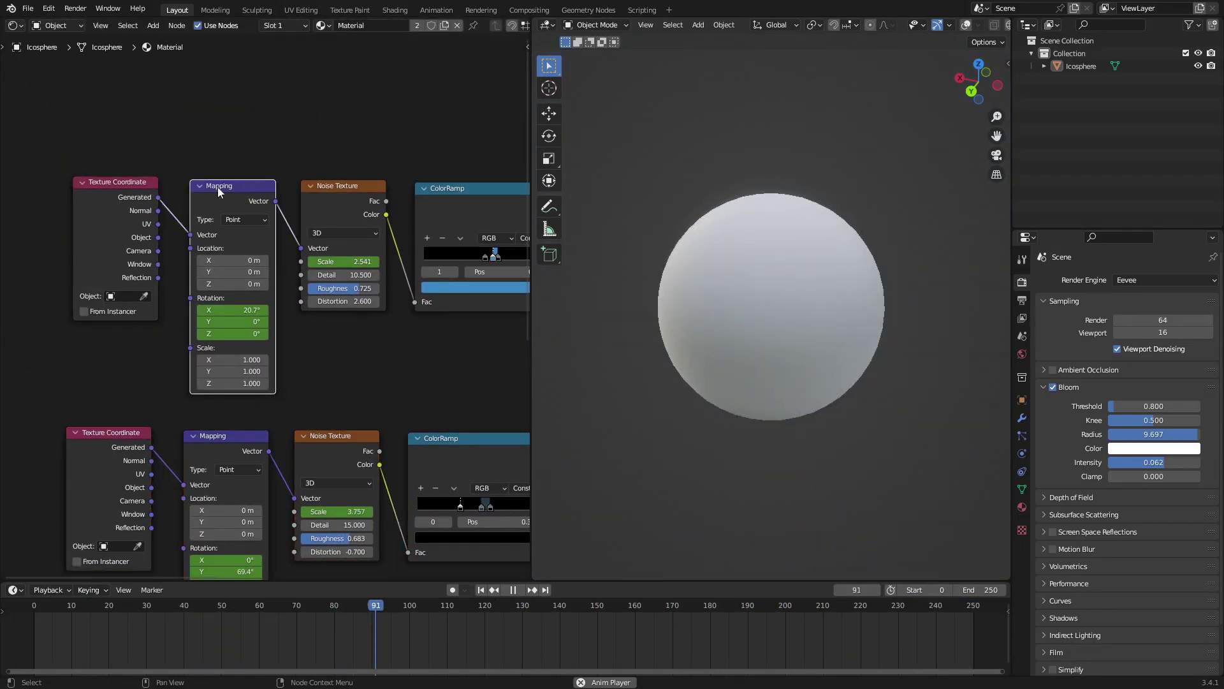
pyautogui.moveTo(226, 201); pyautogui.dragTo(230, 256, button='middle')
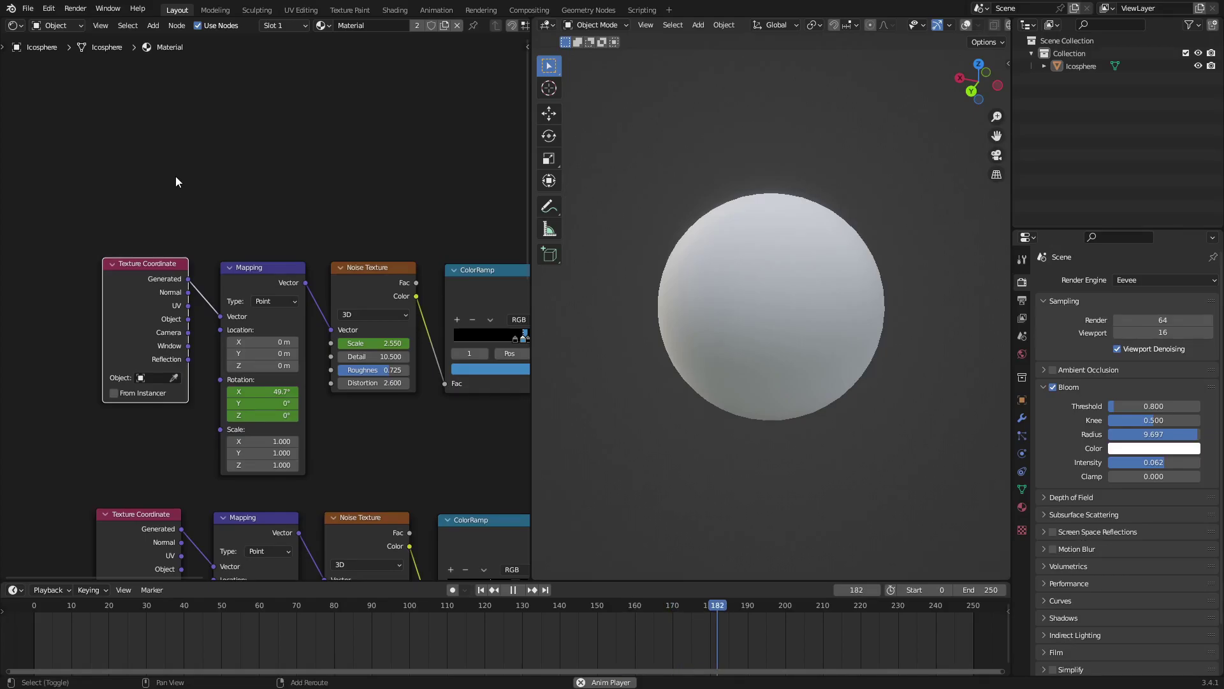
# Add a Texture Coordinate node in the empty space above the top row of nodes.
pyautogui.hotkey('shift', 'a')
pyautogui.click(185, 162)
pyautogui.write('TEXTURE COORD')
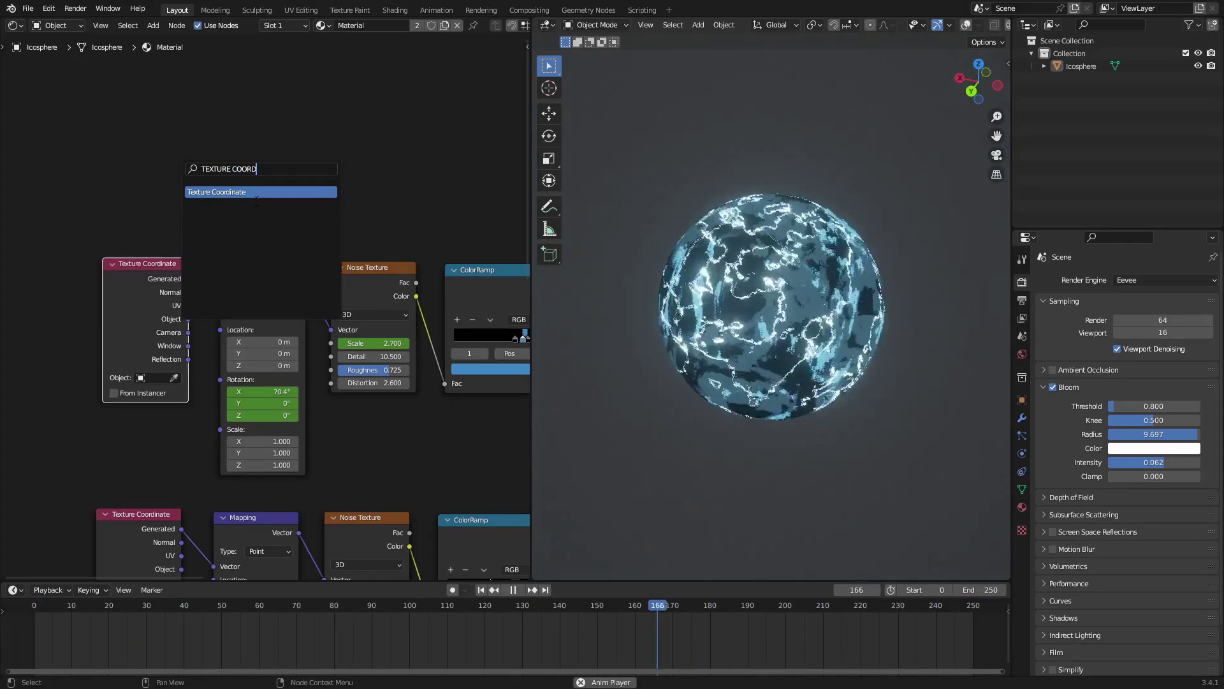
pyautogui.press('Return')
pyautogui.click(277, 241)
pyautogui.click(114, 121)
# Review the top row's nodes and delete the extra Texture Coordinate node above them.
pyautogui.moveTo(386, 262); pyautogui.dragTo(326, 251, button='middle')
pyautogui.click(326, 252)
pyautogui.moveTo(441, 265); pyautogui.dragTo(360, 256, button='middle')
pyautogui.click(360, 256)
pyautogui.moveTo(495, 254); pyautogui.dragTo(348, 247, button='middle')
pyautogui.click(456, 254)
pyautogui.moveTo(200, 196); pyautogui.dragTo(439, 224, button='middle')
pyautogui.click(111, 121)
pyautogui.press('x')
# Examine the three node rows from their Texture Coordinate nodes through to the Mix Shaders and the Material Output.
pyautogui.scroll(-2, 309, 228)
pyautogui.moveTo(333, 225); pyautogui.dragTo(347, 271, button='middle')
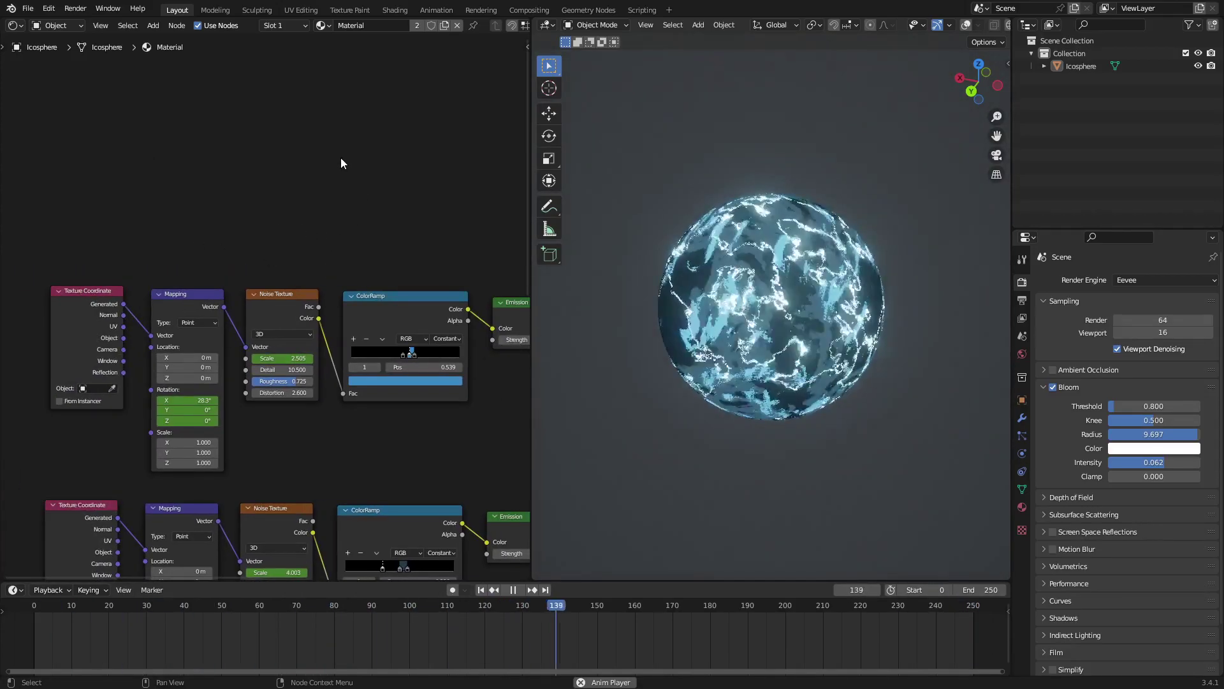
pyautogui.hotkey('shift', 'a')
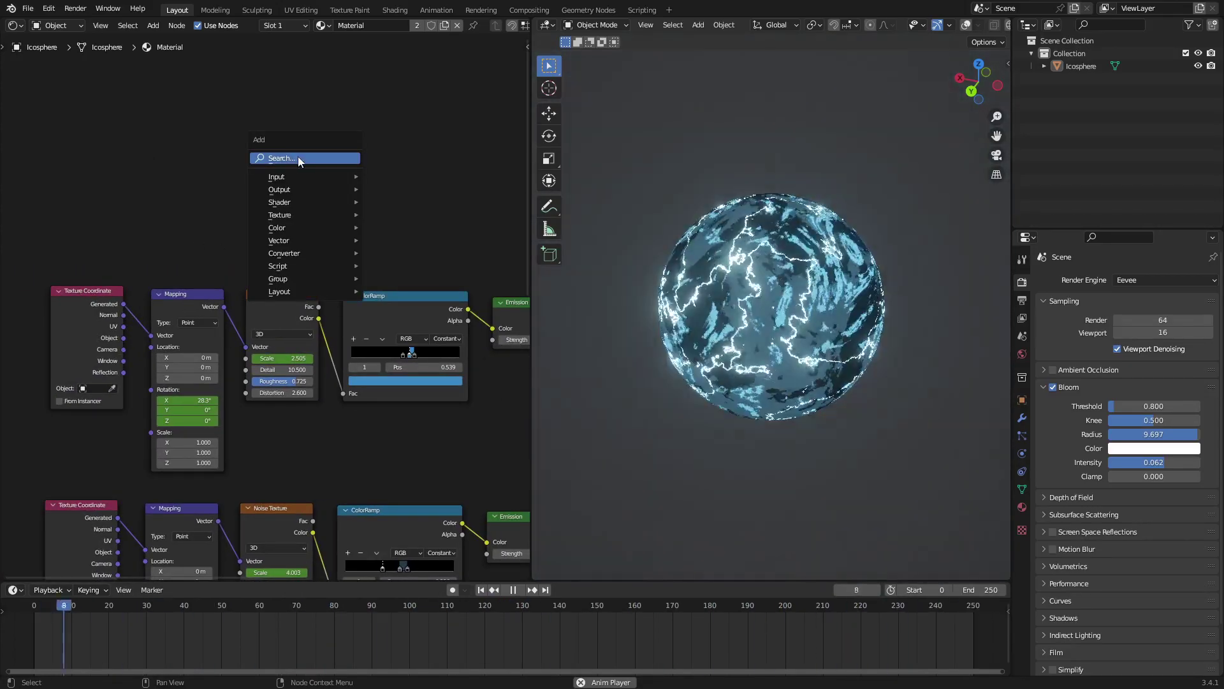
pyautogui.moveTo(449, 231); pyautogui.dragTo(378, 191, button='middle')
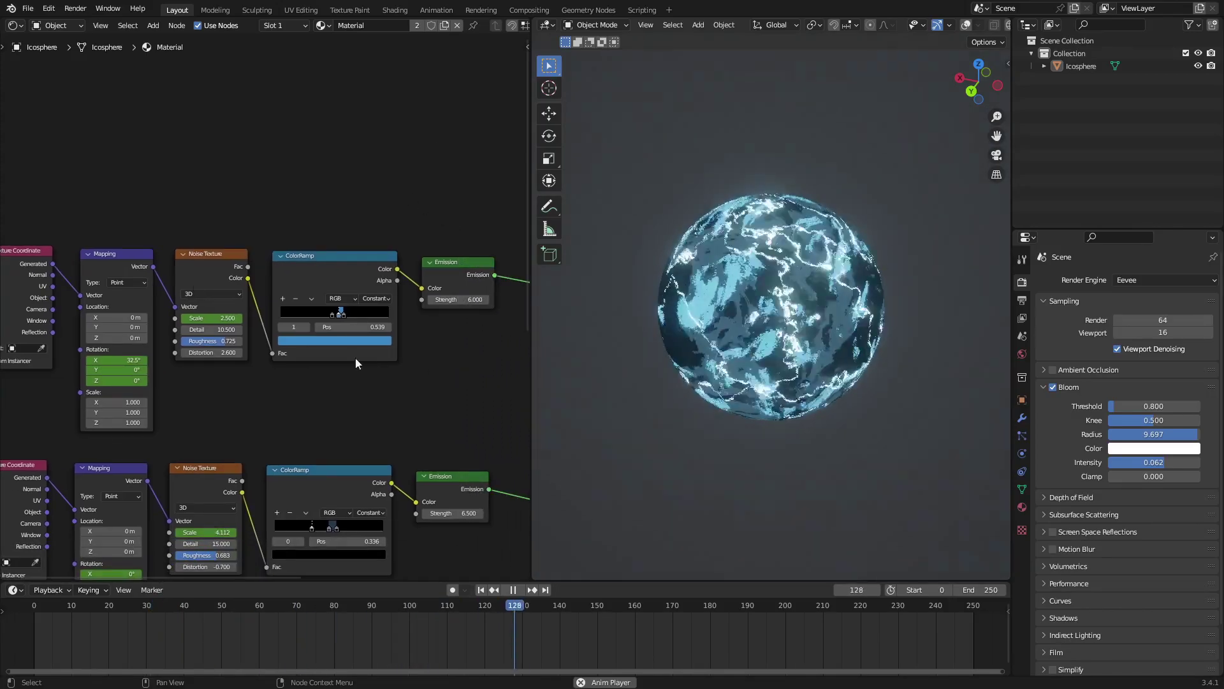
pyautogui.moveTo(377, 282); pyautogui.dragTo(483, 153, button='middle')
pyautogui.moveTo(217, 321); pyautogui.dragTo(135, 211, button='middle')
pyautogui.moveTo(403, 393); pyautogui.dragTo(408, 350, button='middle')
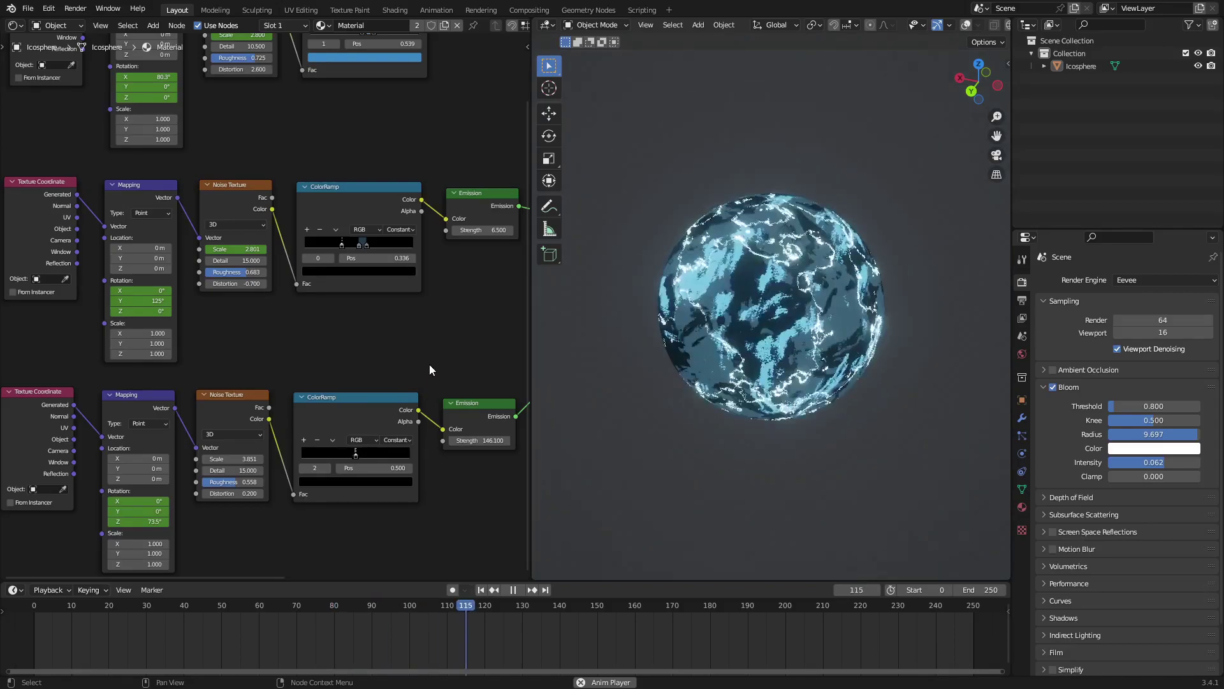
pyautogui.moveTo(442, 326); pyautogui.dragTo(163, 380, button='middle')
pyautogui.moveTo(380, 320); pyautogui.dragTo(183, 408, button='middle')
pyautogui.moveTo(440, 223); pyautogui.dragTo(308, 242, button='middle')
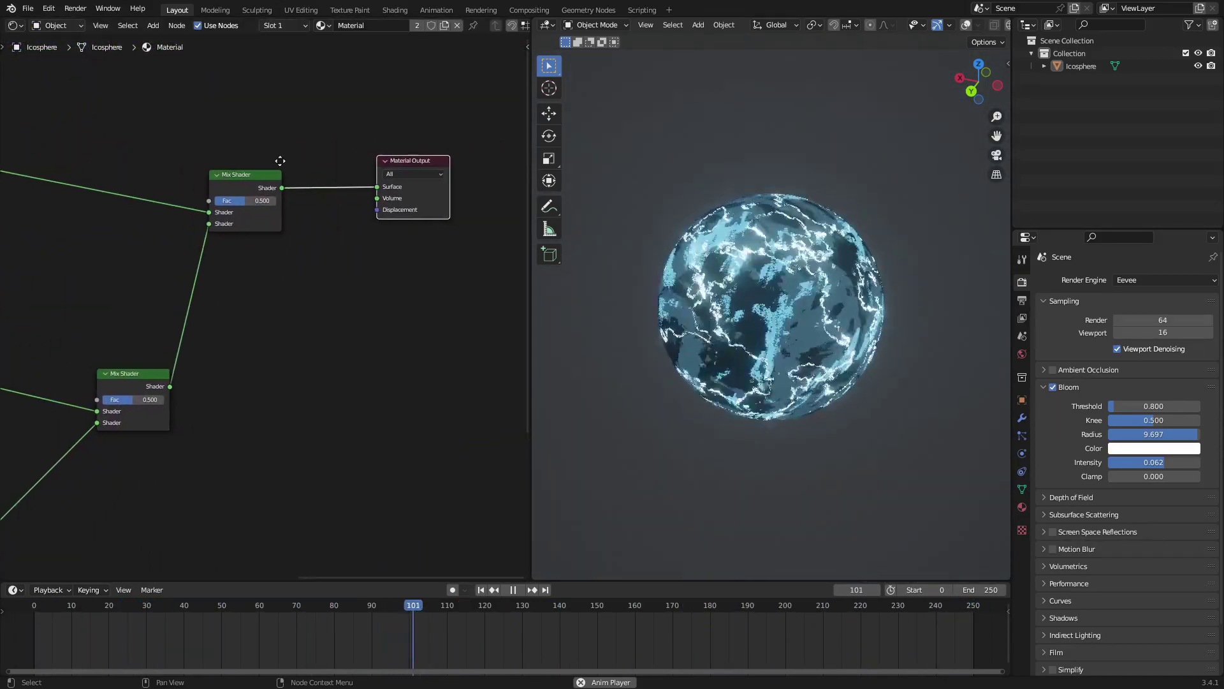
pyautogui.moveTo(268, 160); pyautogui.dragTo(382, 160, button='middle')
# Disconnect the middle Emission from the lower Mix Shader and link it to the upper Mix Shader's second Shader input instead.
pyautogui.moveTo(356, 178); pyautogui.dragTo(356, 179)
pyautogui.moveTo(196, 372); pyautogui.dragTo(190, 371)
pyautogui.moveTo(183, 418); pyautogui.dragTo(270, 403, button='middle')
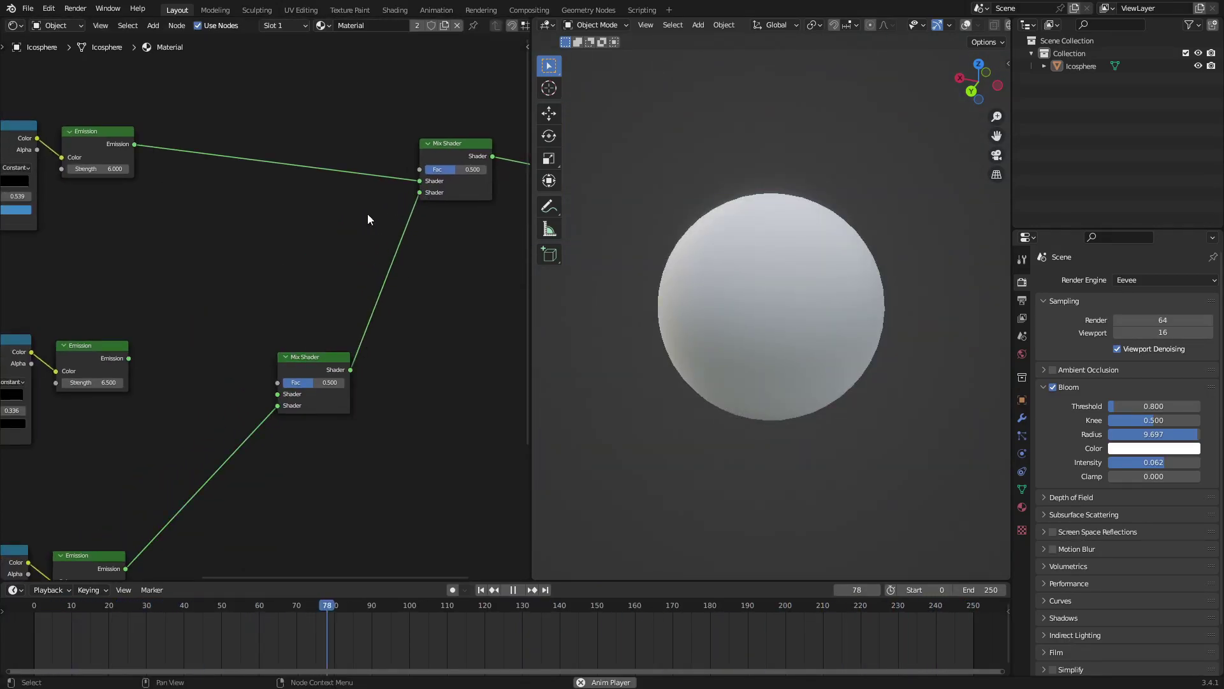
pyautogui.moveTo(437, 199); pyautogui.dragTo(423, 190)
pyautogui.moveTo(424, 190); pyautogui.dragTo(290, 256, button='middle')
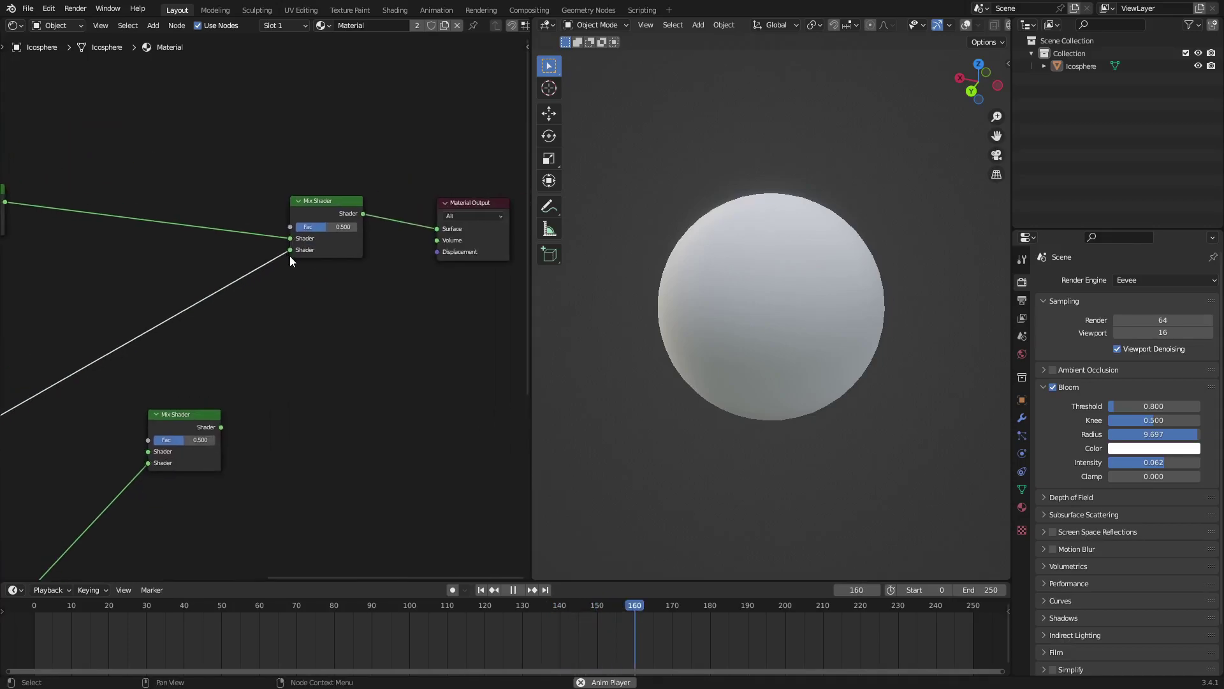
# Link the top Emission directly to the Material Output's Surface and move the bypassed Mix Shader out of the way.
pyautogui.moveTo(290, 237); pyautogui.dragTo(437, 229)
pyautogui.moveTo(312, 236); pyautogui.dragTo(347, 276, button='middle')
pyautogui.scroll(-1, 370, 267)
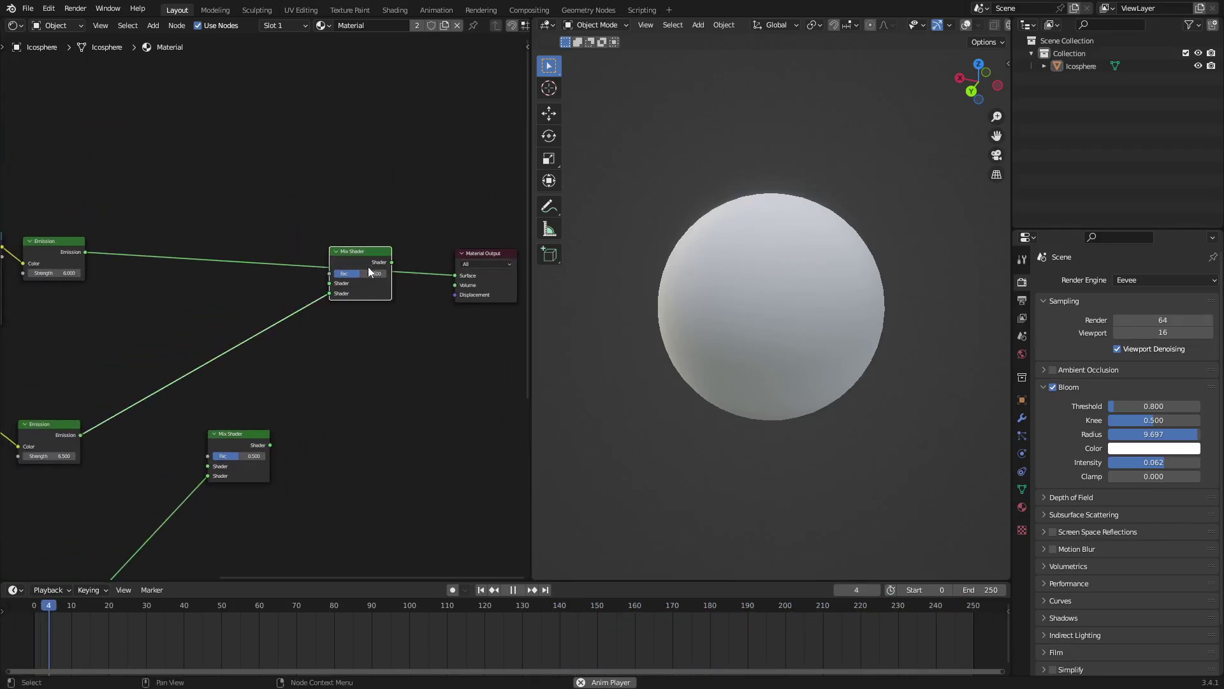
pyautogui.moveTo(364, 264); pyautogui.dragTo(363, 268)
pyautogui.scroll(-1, 327, 298)
pyautogui.moveTo(327, 298); pyautogui.dragTo(568, 309, button='middle')
pyautogui.moveTo(302, 384); pyautogui.dragTo(280, 294, button='middle')
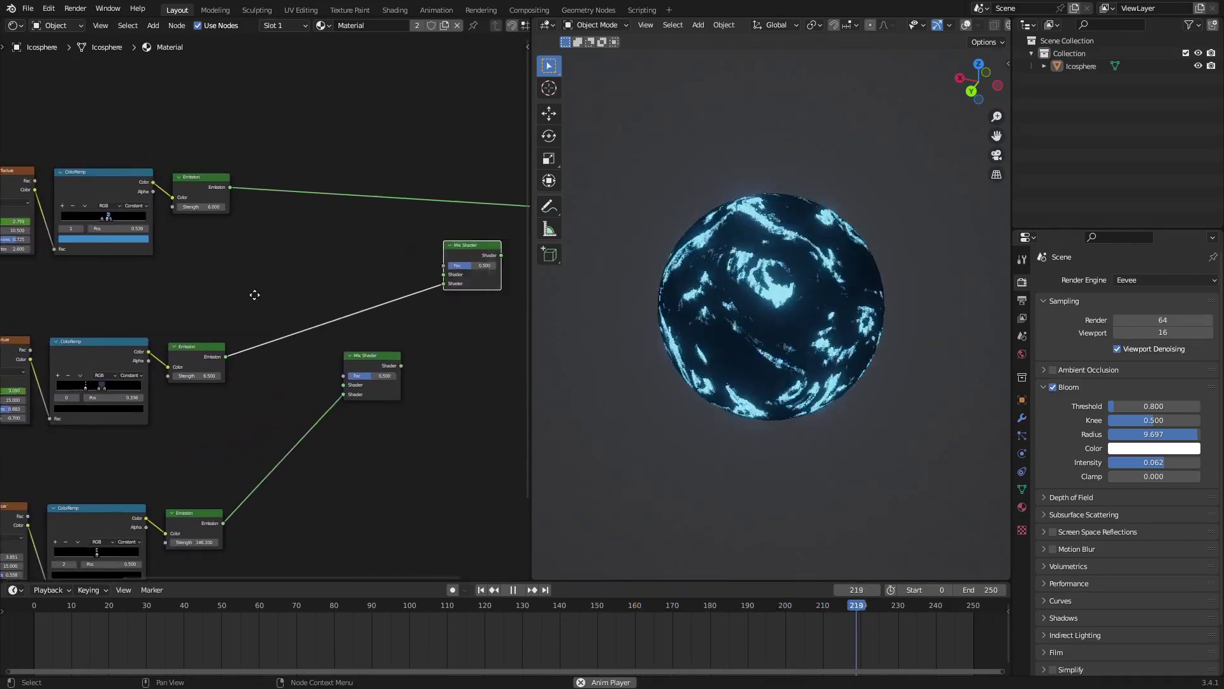
# Reconnect the upper Mix Shader between the top Emission and the Material Output's Surface, keeping the middle Emission as its second shader.
pyautogui.moveTo(513, 279); pyautogui.dragTo(360, 286, button='middle')
pyautogui.moveTo(347, 248); pyautogui.dragTo(359, 217)
pyautogui.moveTo(457, 214)
pyautogui.mouseDown()
pyautogui.moveTo(316, 250)
pyautogui.moveTo(468, 198)
pyautogui.moveTo(457, 214)
pyautogui.mouseUp()
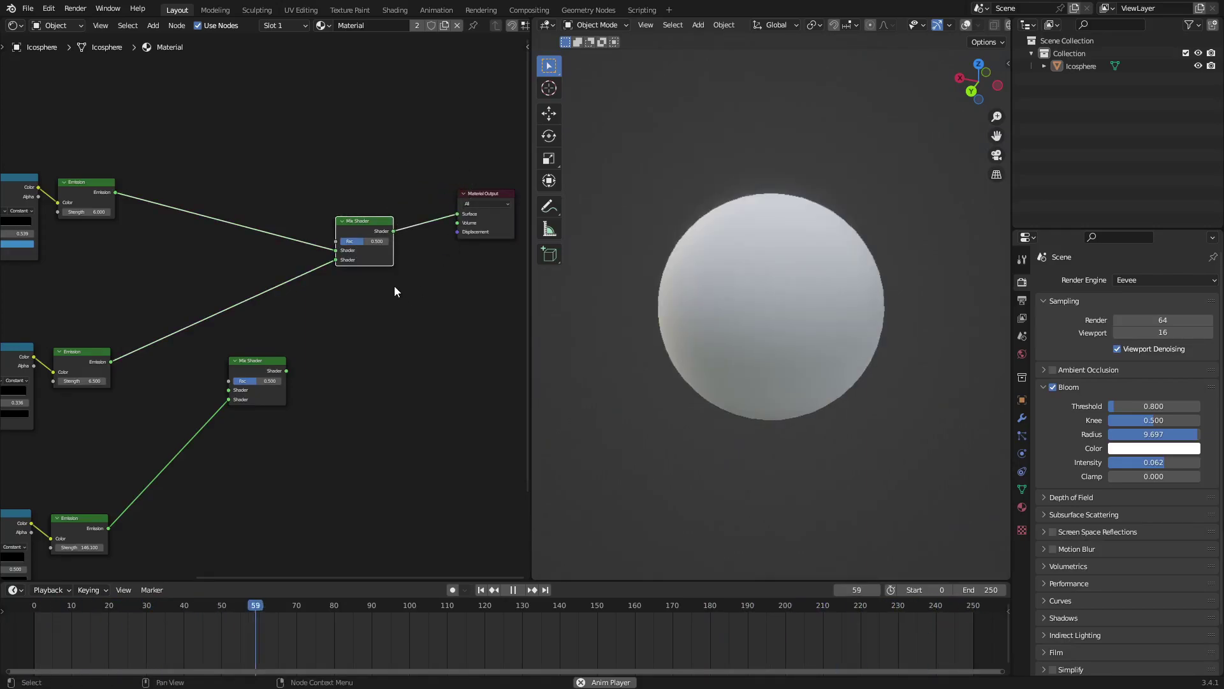
# Add a node from a search for "mix" near the upper Mix Shader and delete it.
pyautogui.scroll(2, 333, 319)
pyautogui.hotkey('shift', 'a')
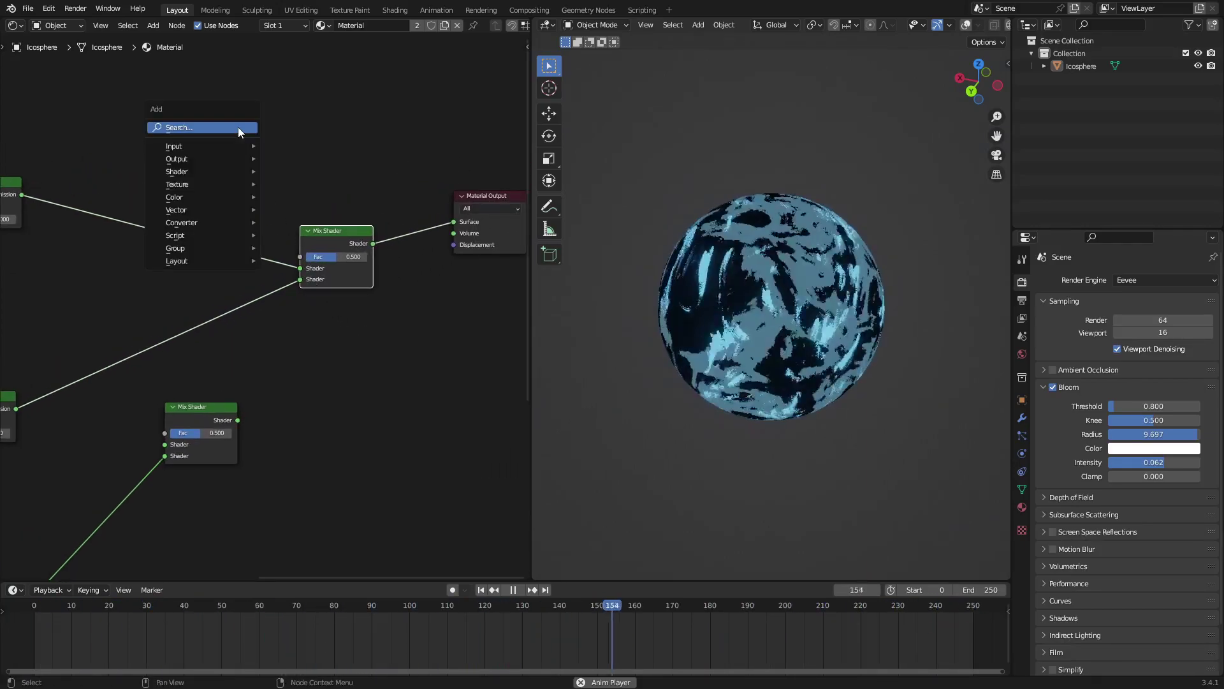
pyautogui.click(239, 128)
pyautogui.write('mix')
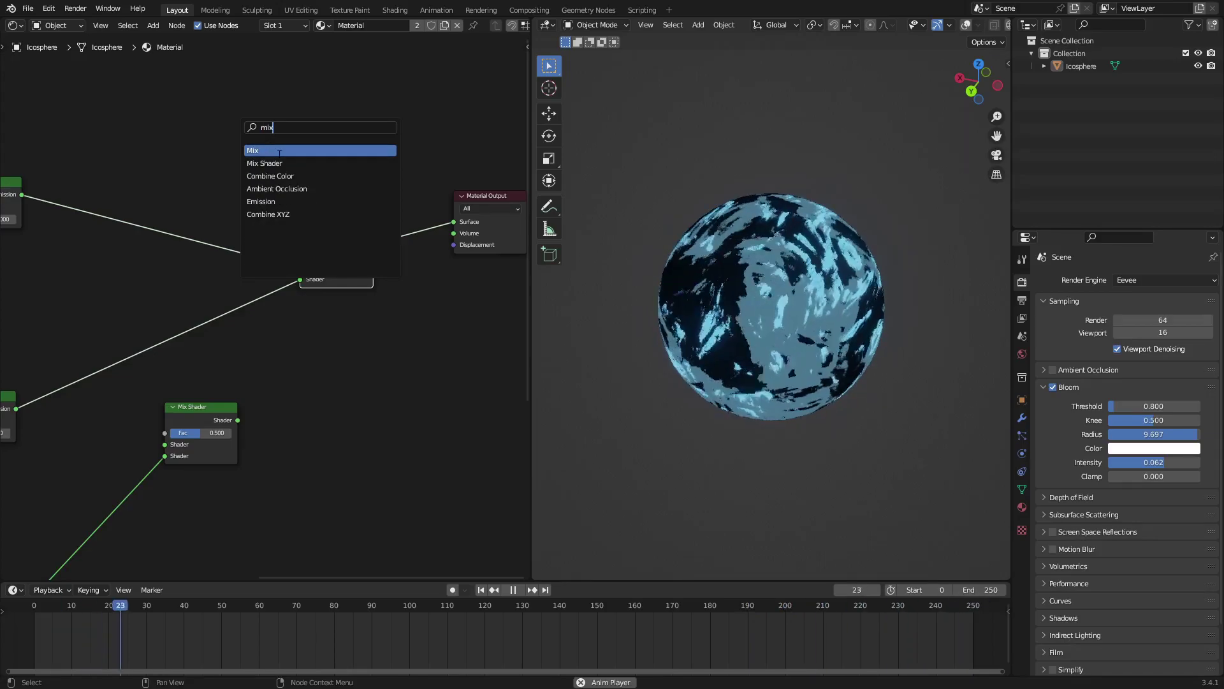
pyautogui.press('Return')
pyautogui.click(309, 184)
pyautogui.press('x')
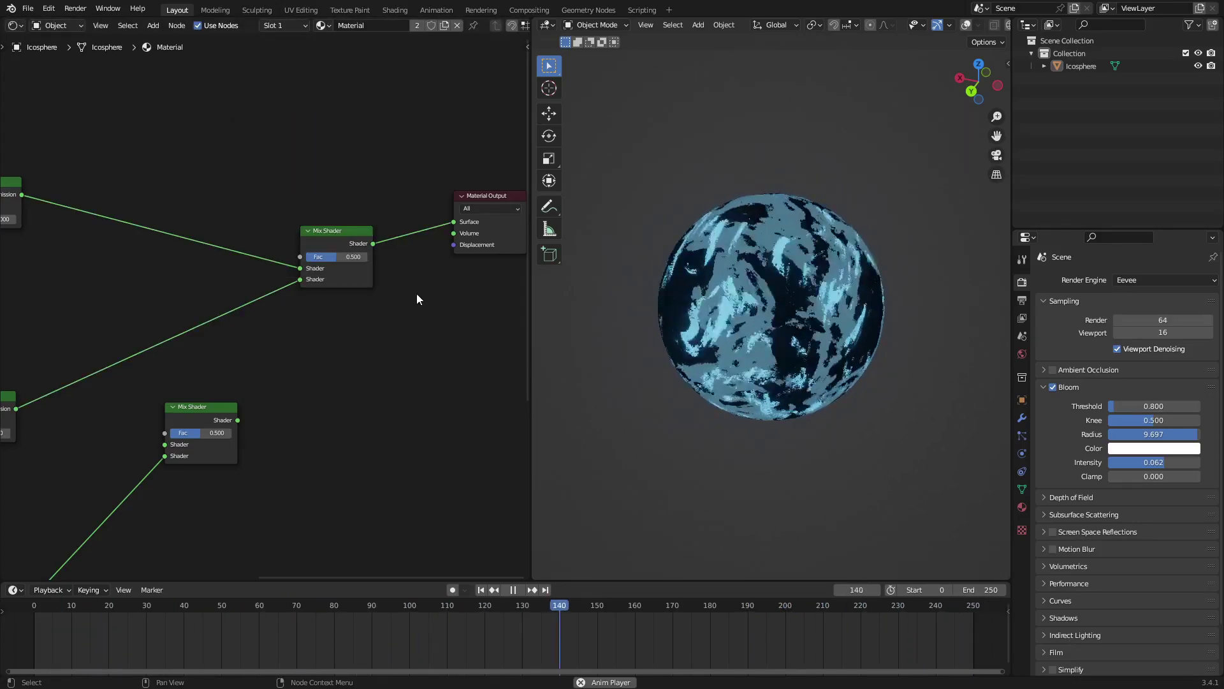
# Move the upper Mix Shader slightly up and pause the animation to inspect the sphere's combined pattern.
pyautogui.moveTo(323, 280); pyautogui.dragTo(381, 267, button='middle')
pyautogui.moveTo(414, 224); pyautogui.dragTo(410, 203)
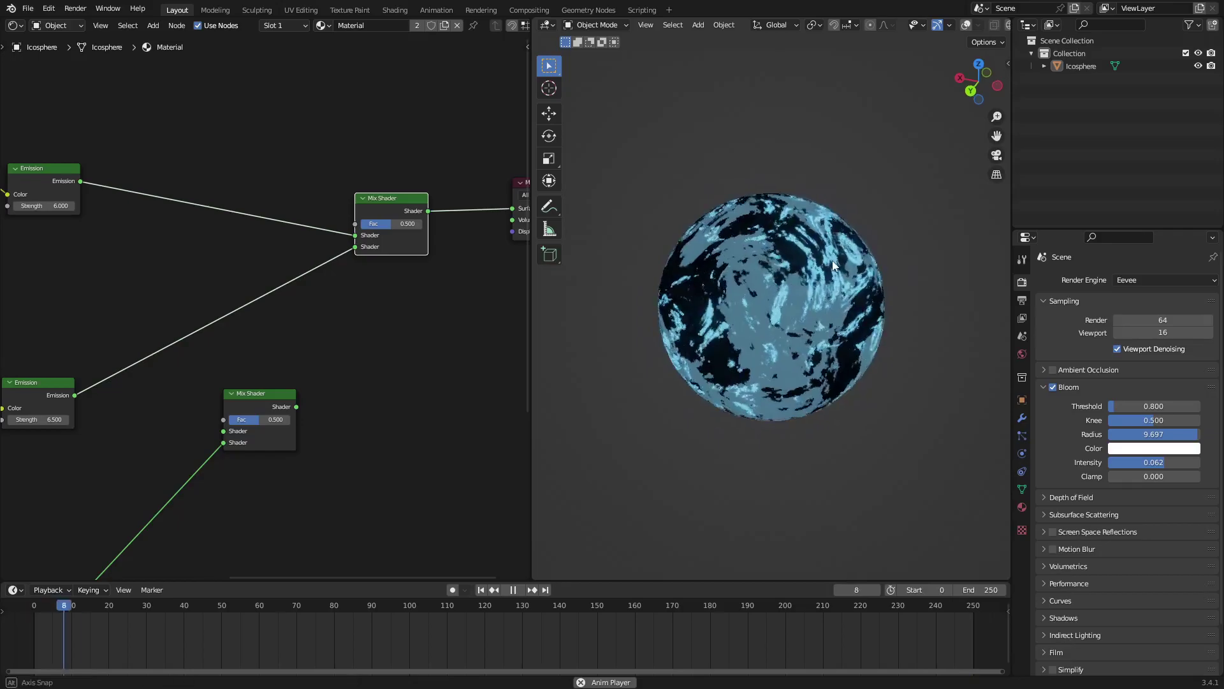
pyautogui.scroll(4, 838, 261)
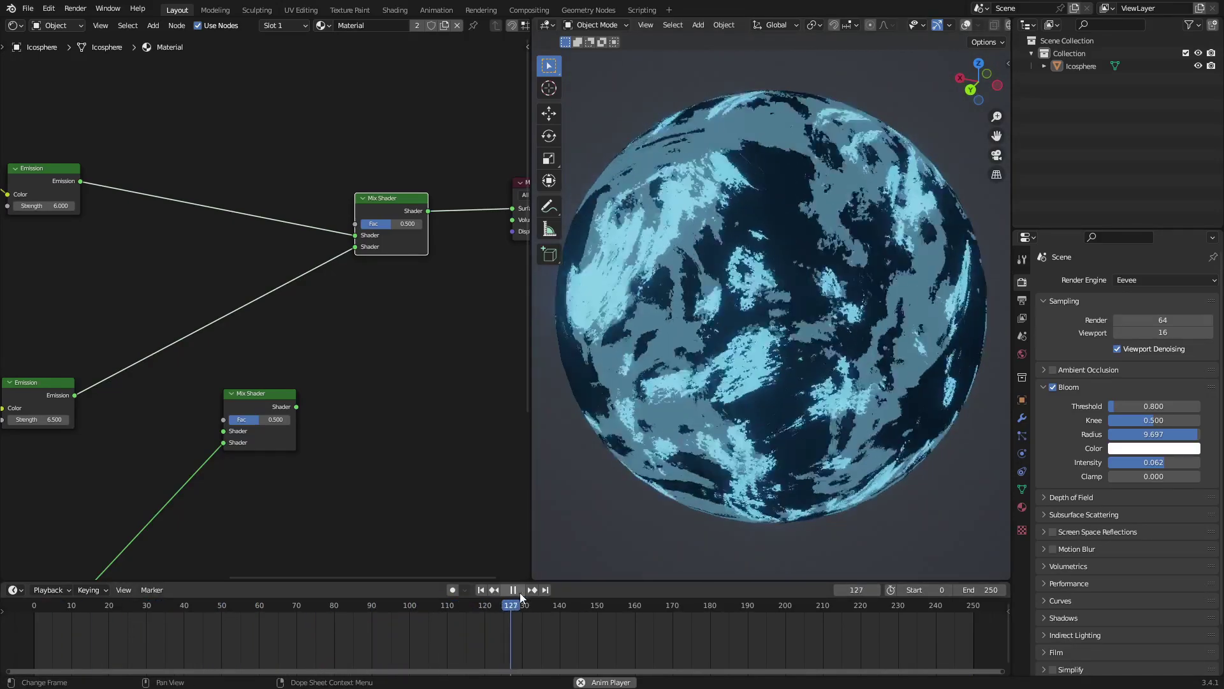
pyautogui.press('space')
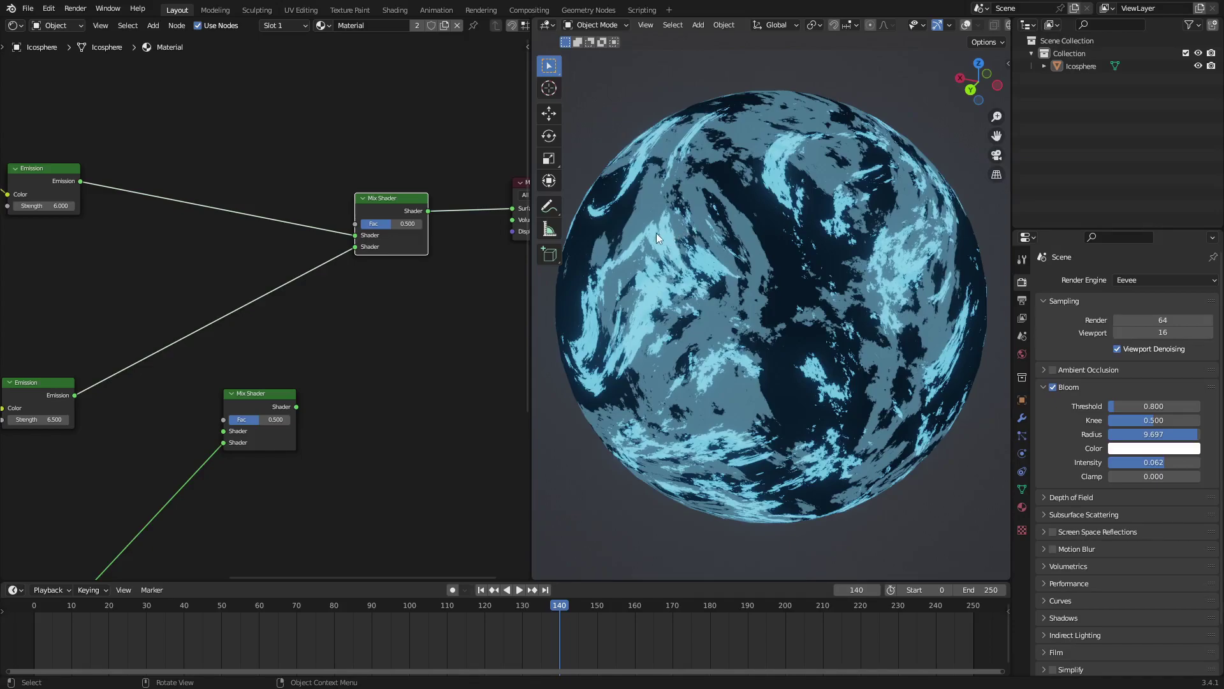
# Insert the spare Mix Shader into the middle Emission's link and connect the bottom Emission to its second Shader input.
pyautogui.scroll(-2, 330, 338)
pyautogui.moveTo(330, 338); pyautogui.dragTo(356, 351, button='middle')
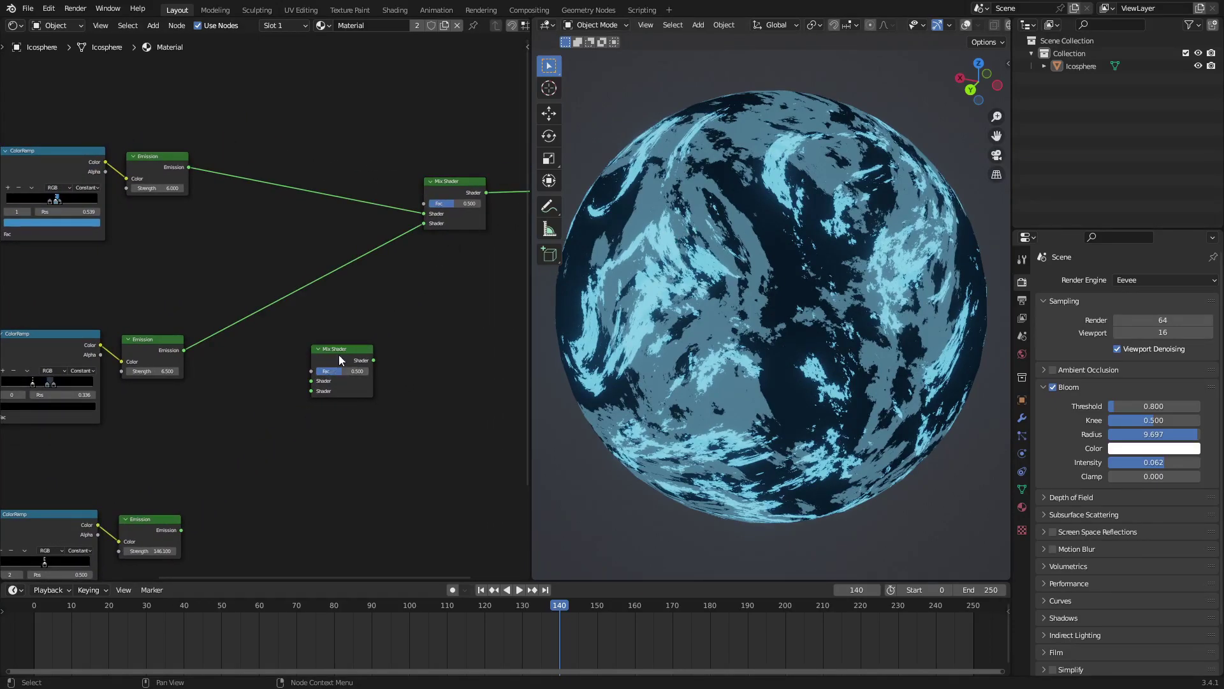
pyautogui.moveTo(338, 355); pyautogui.dragTo(396, 258)
pyautogui.moveTo(304, 248); pyautogui.dragTo(363, 255)
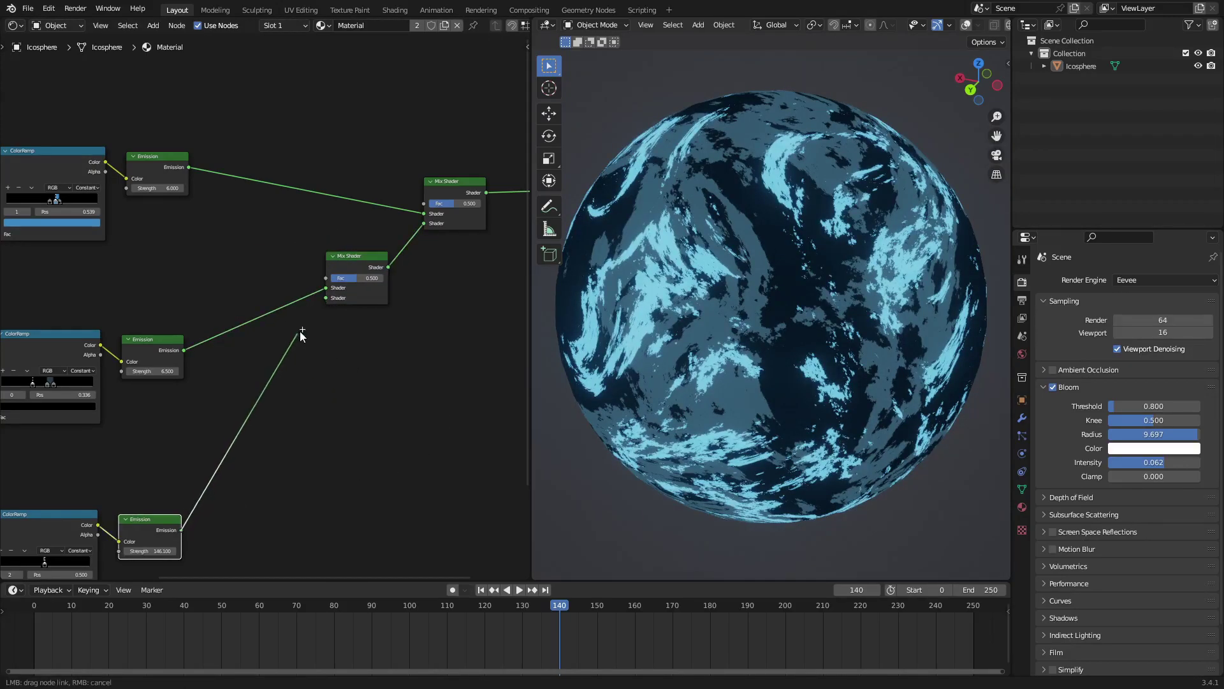
pyautogui.moveTo(328, 299); pyautogui.dragTo(328, 300)
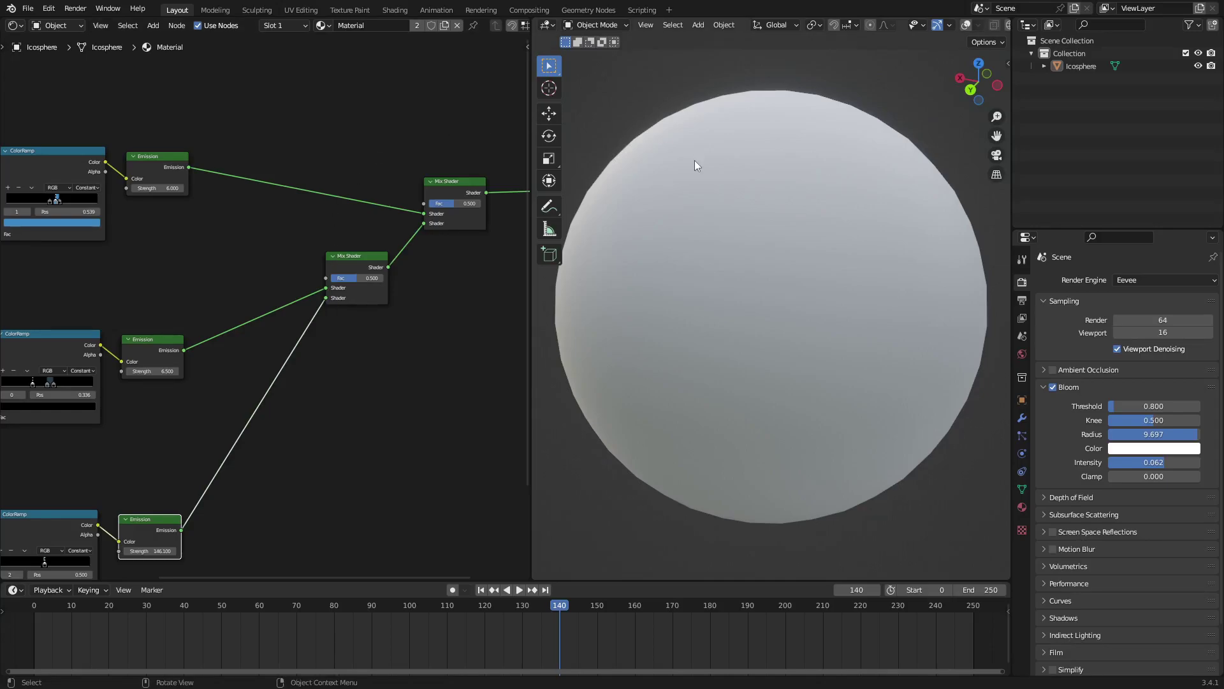
# Examine the sphere from another side and briefly play the animation to compare it with the lower rows' Mapping rotation values.
pyautogui.moveTo(640, 306); pyautogui.dragTo(819, 312, button='middle')
pyautogui.scroll(-3, 746, 295)
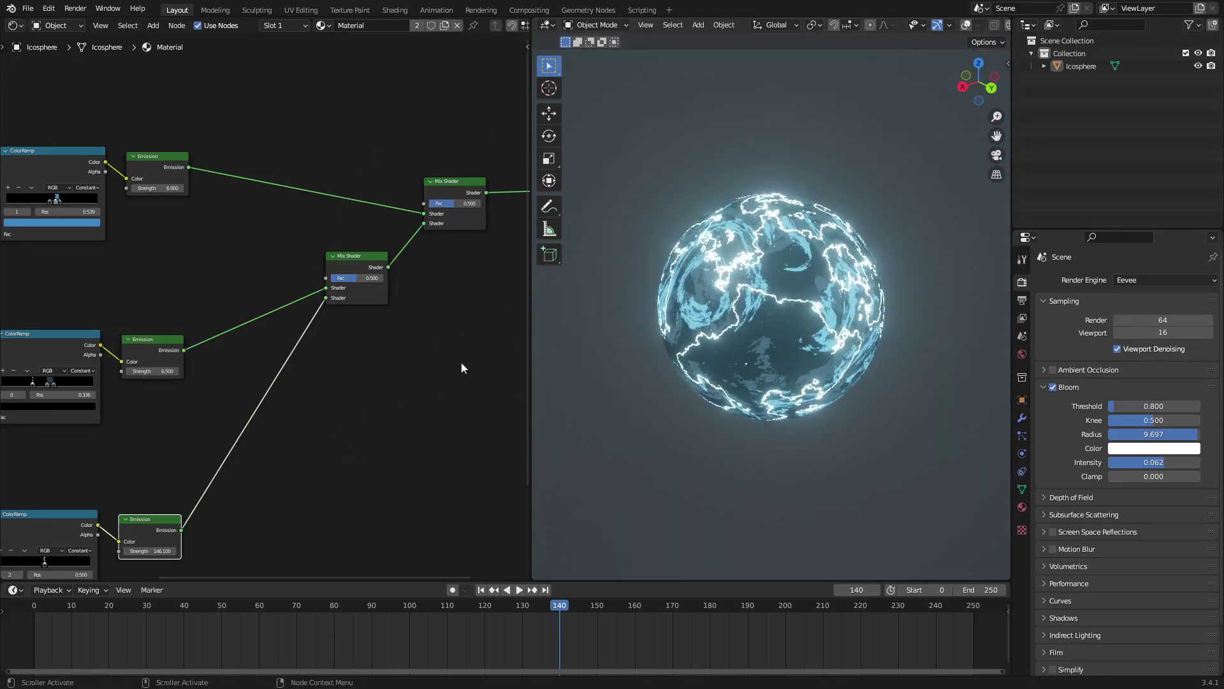
pyautogui.moveTo(322, 319); pyautogui.dragTo(248, 318, button='middle')
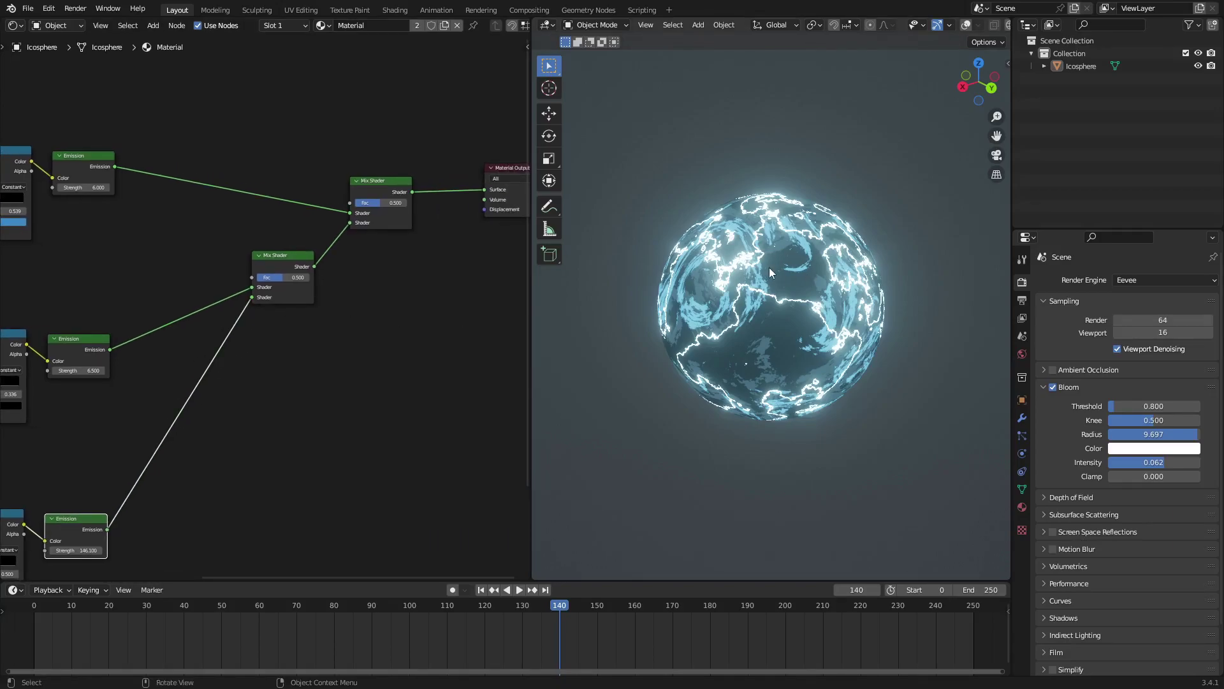
pyautogui.moveTo(232, 409)
pyautogui.mouseDown(button='middle')
pyautogui.moveTo(293, 374)
pyautogui.moveTo(513, 307)
pyautogui.mouseUp(button='middle')
pyautogui.moveTo(306, 347); pyautogui.dragTo(502, 324, button='middle')
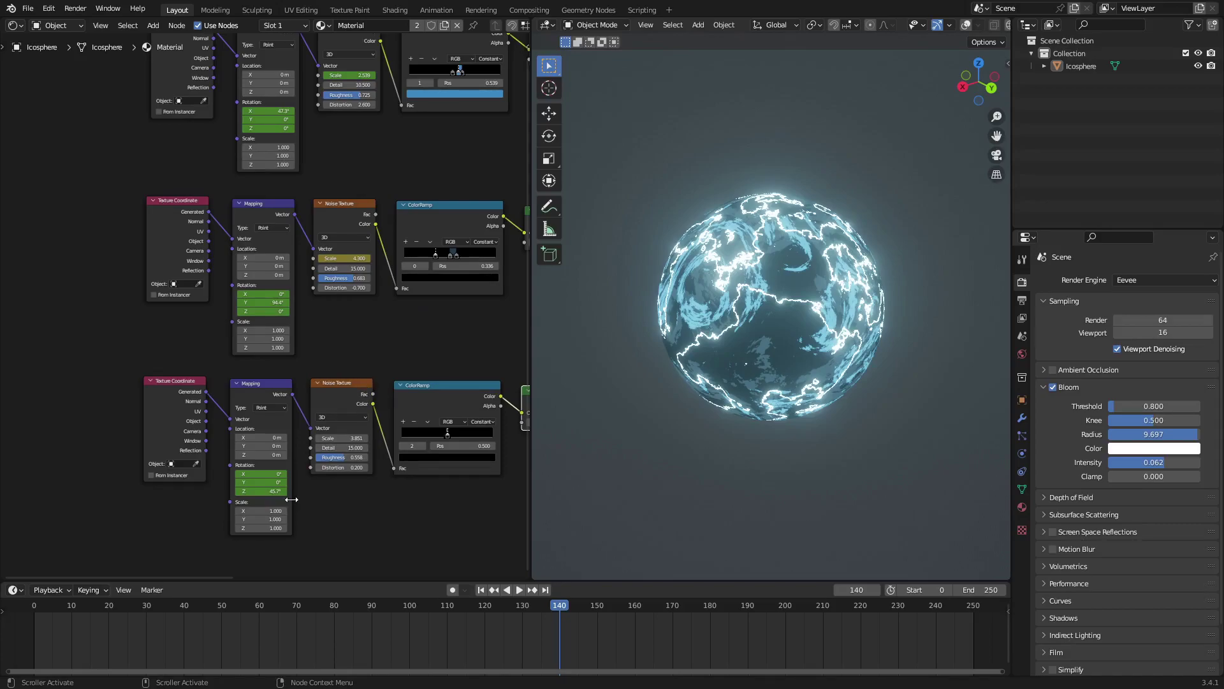
pyautogui.scroll(2, 288, 498)
pyautogui.click(519, 590)
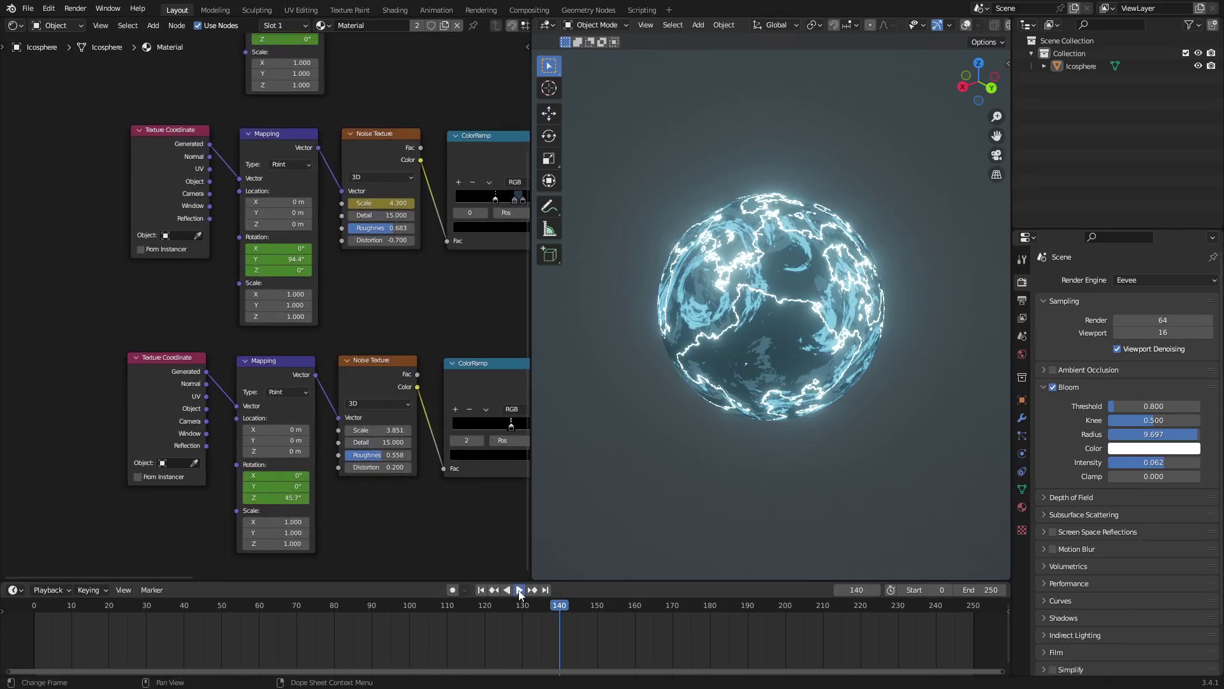
pyautogui.click(518, 590)
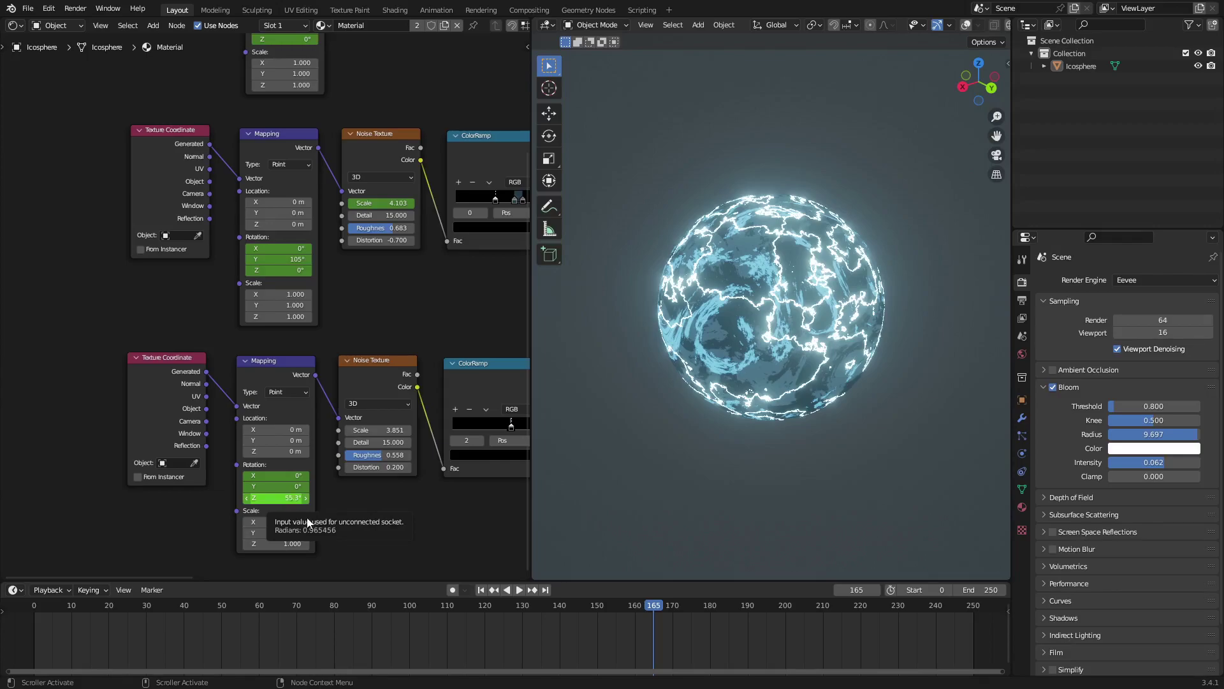
# Scrub the animation back to frame 60 and examine how the three Emission rows feed the two Mix Shaders.
pyautogui.moveTo(654, 610); pyautogui.dragTo(259, 610)
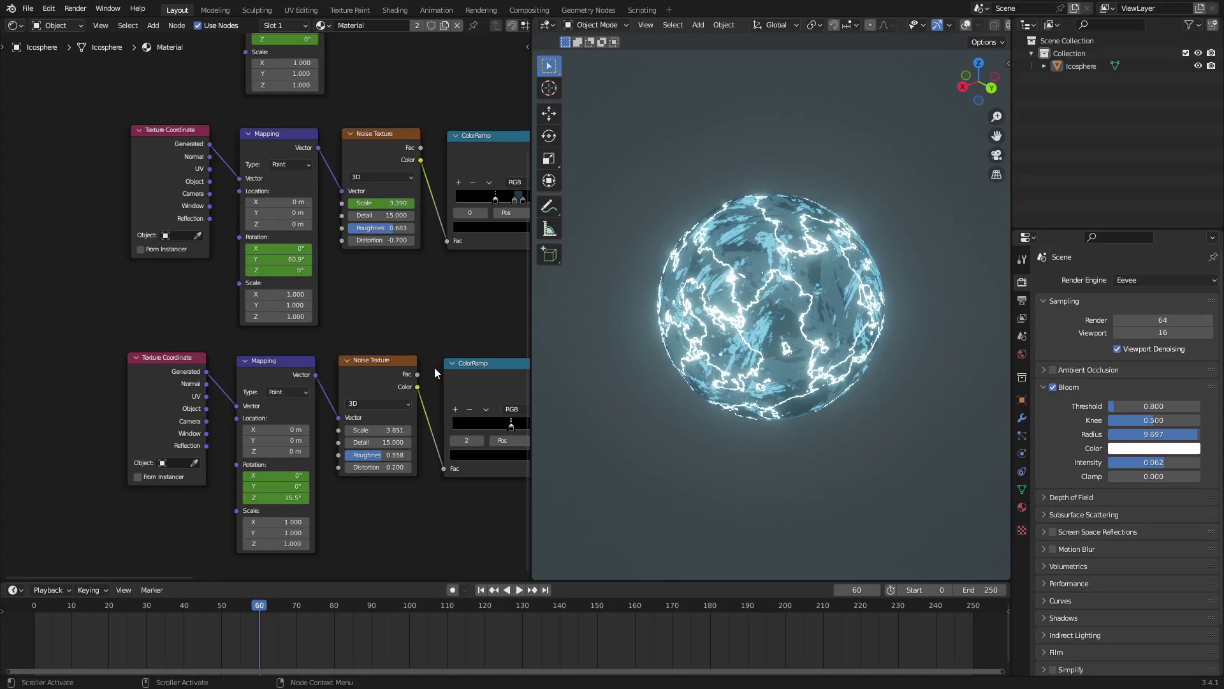
pyautogui.moveTo(447, 285); pyautogui.dragTo(380, 285, button='middle')
pyautogui.scroll(-1, 463, 287)
pyautogui.moveTo(463, 287)
pyautogui.mouseDown(button='middle')
pyautogui.moveTo(331, 312)
pyautogui.moveTo(197, 436)
pyautogui.mouseUp(button='middle')
pyautogui.scroll(-1, 492, 314)
pyautogui.moveTo(492, 314); pyautogui.dragTo(378, 309, button='middle')
# Play the animation, examine the moving pattern from another side and a greater distance, and select the sphere.
pyautogui.press('space')
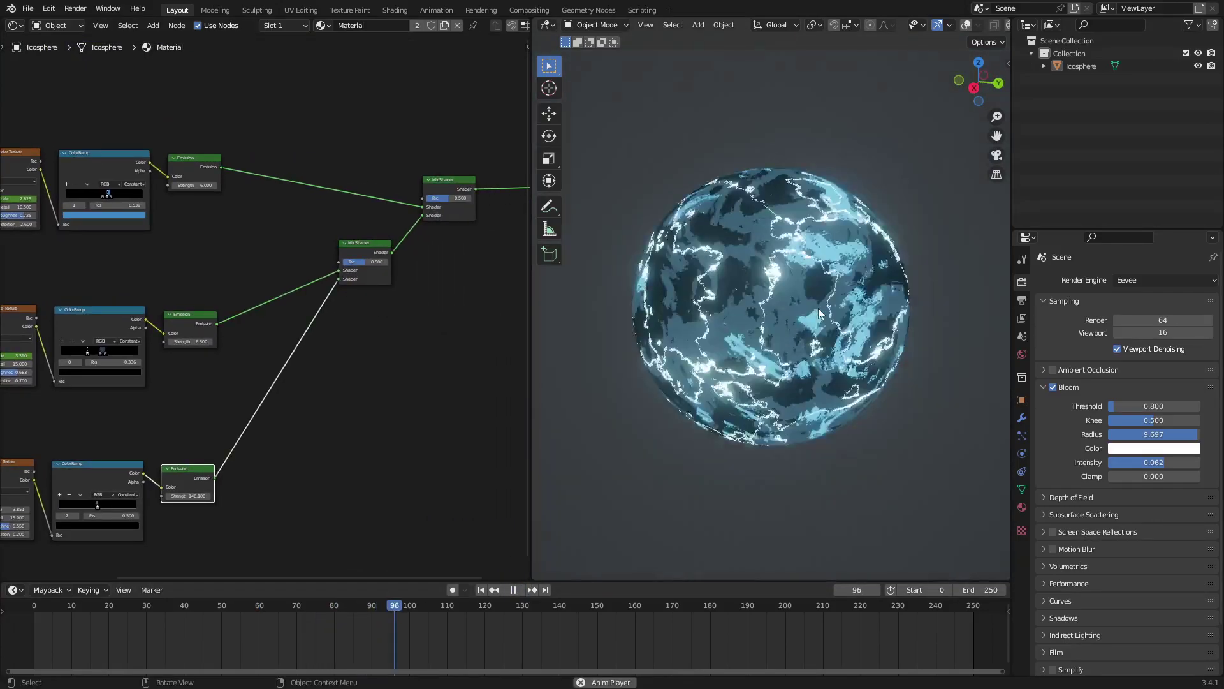
pyautogui.moveTo(842, 281); pyautogui.dragTo(738, 297, button='middle')
pyautogui.scroll(-4, 738, 297)
pyautogui.scroll(3, 847, 303)
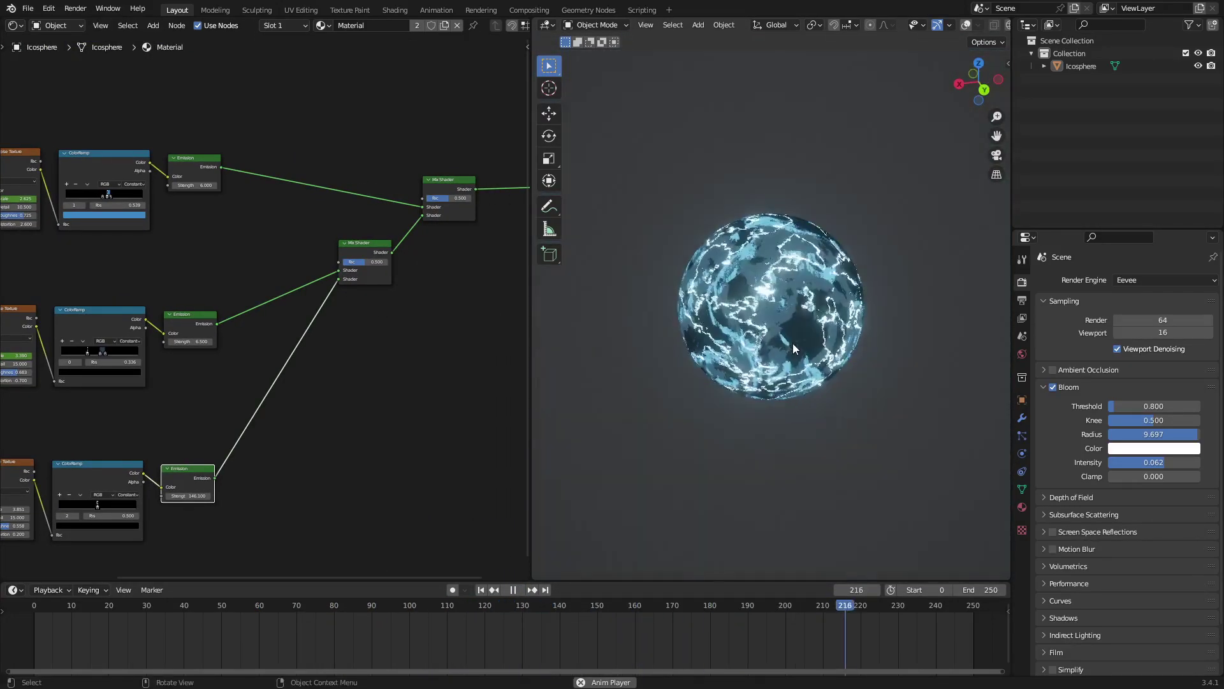
pyautogui.click(800, 338)
pyautogui.press('s')
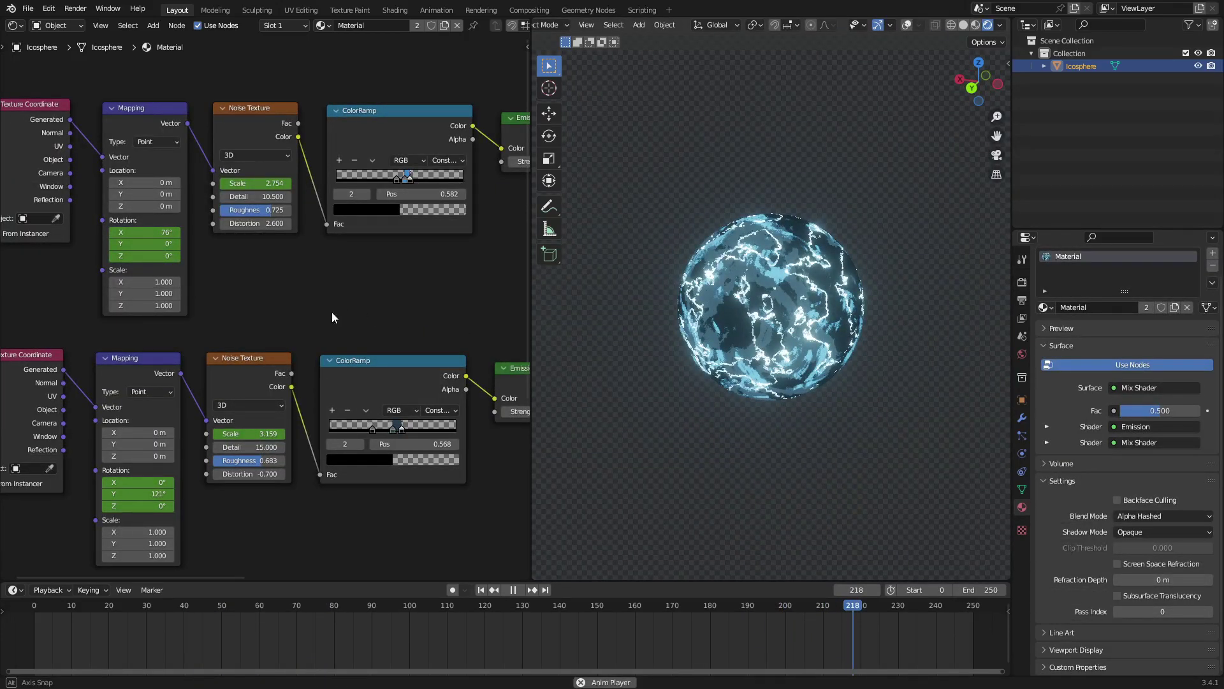
# Review all three noise rows and shift the Mix Shader joining the two lower Emissions slightly left.
pyautogui.scroll(-5, 355, 292)
pyautogui.moveTo(314, 256); pyautogui.dragTo(332, 251, button='middle')
pyautogui.moveTo(433, 413); pyautogui.dragTo(26, 51)
pyautogui.click(423, 298)
pyautogui.moveTo(423, 298); pyautogui.dragTo(343, 316, button='middle')
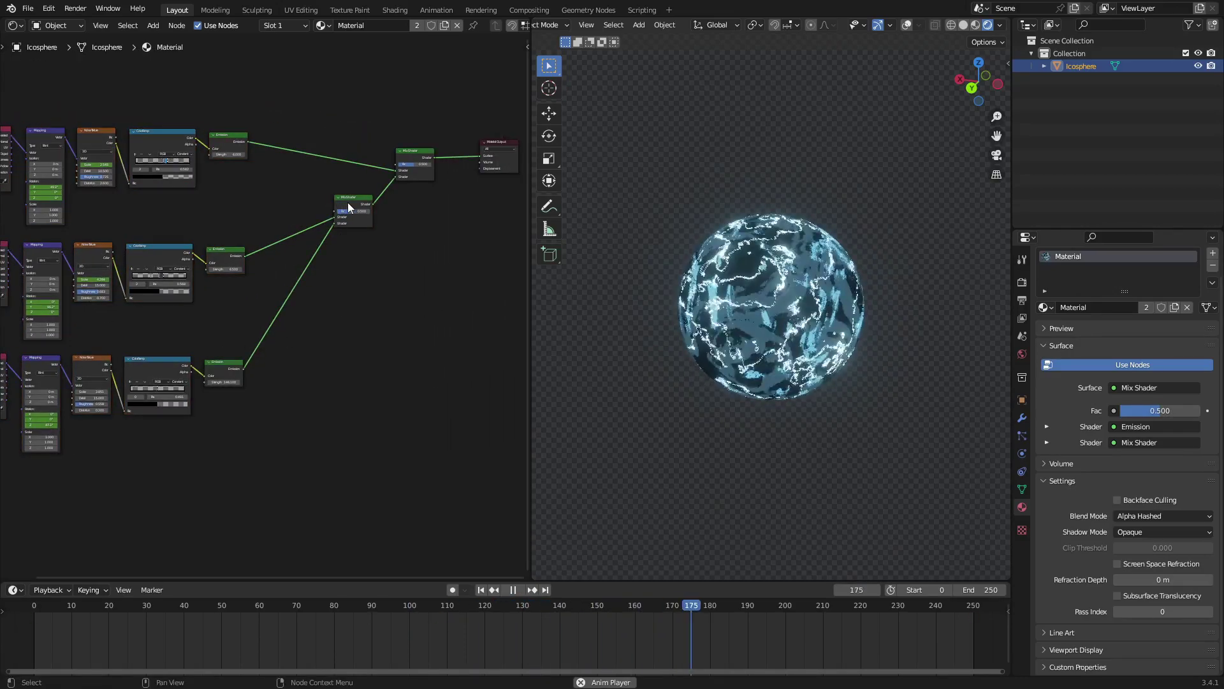
pyautogui.moveTo(348, 206); pyautogui.dragTo(340, 206)
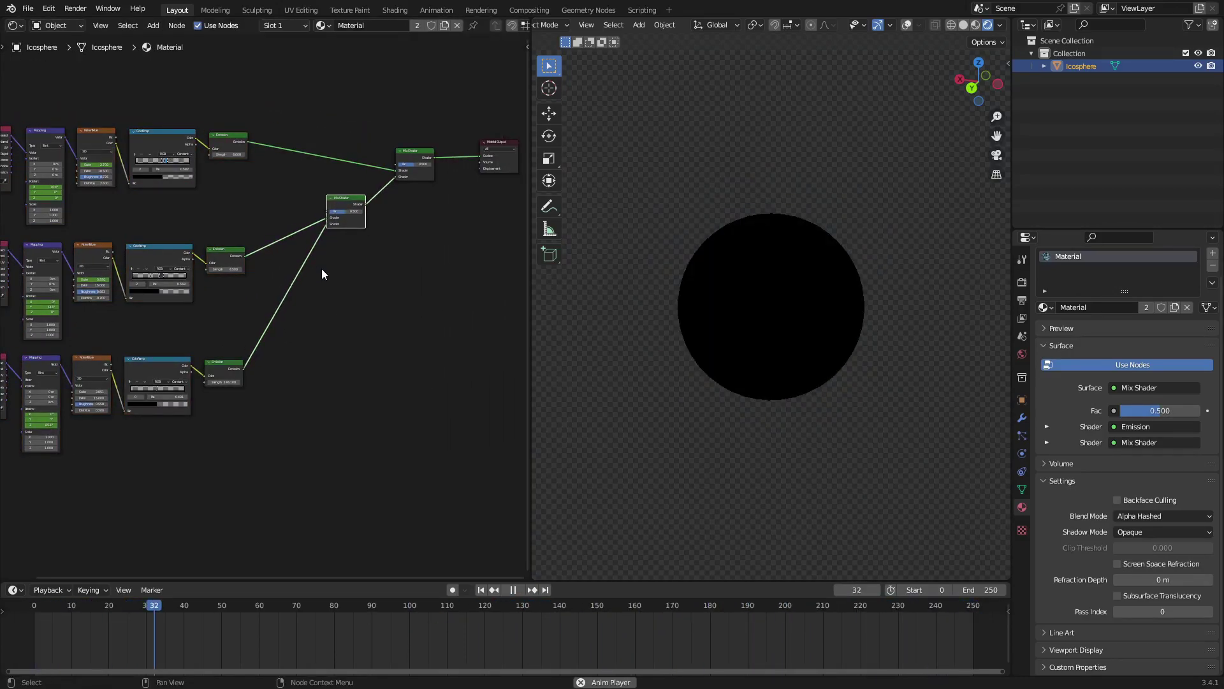